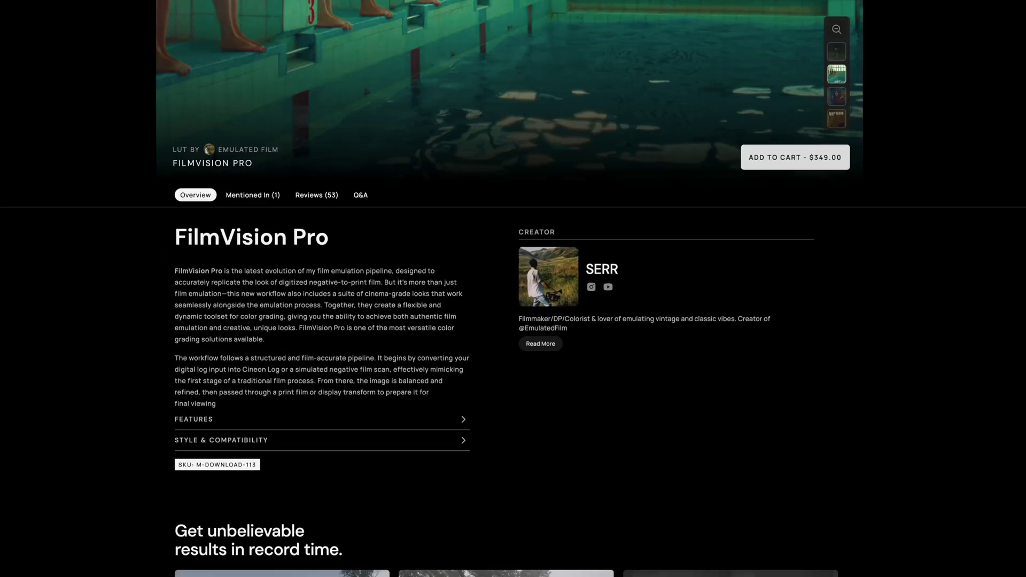
- Scroll down the FilmVision Pro product page past its description
scroll(510, 298, "down", 12)
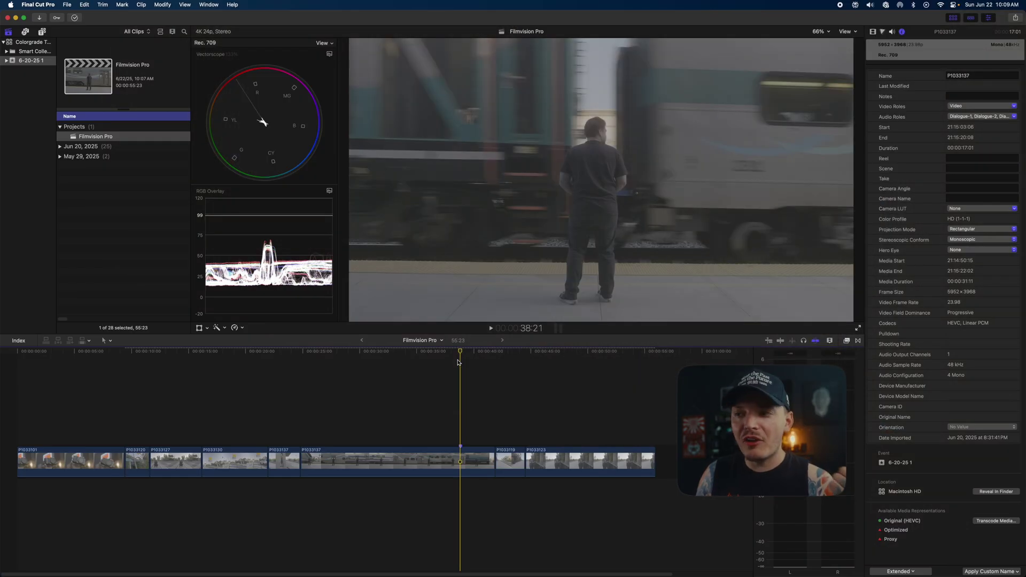
left_click_drag(459, 353, 316, 366)
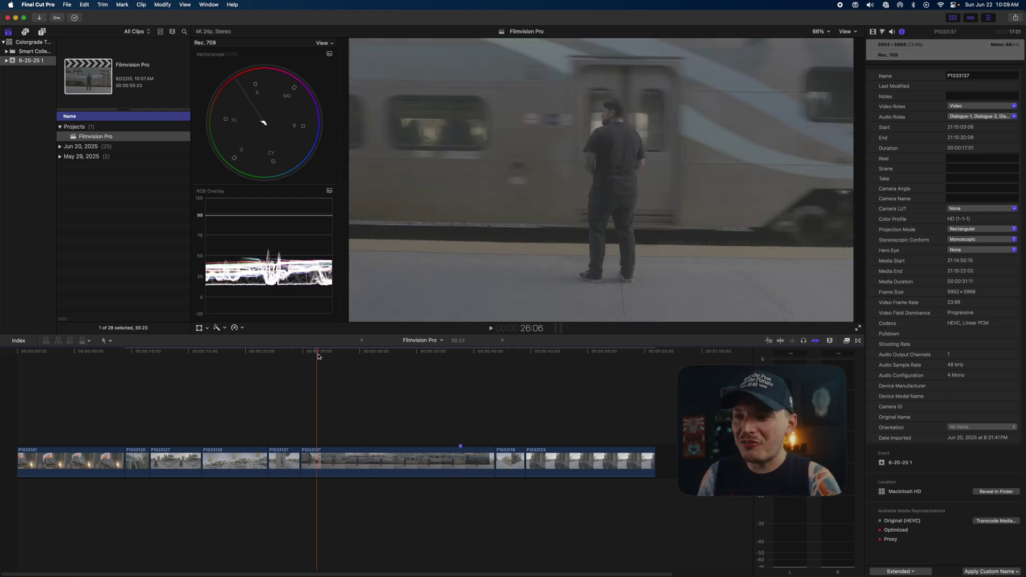
mouse_move(317, 352)
left_mouse_down()
mouse_move(575, 352)
mouse_move(332, 355)
left_mouse_up()
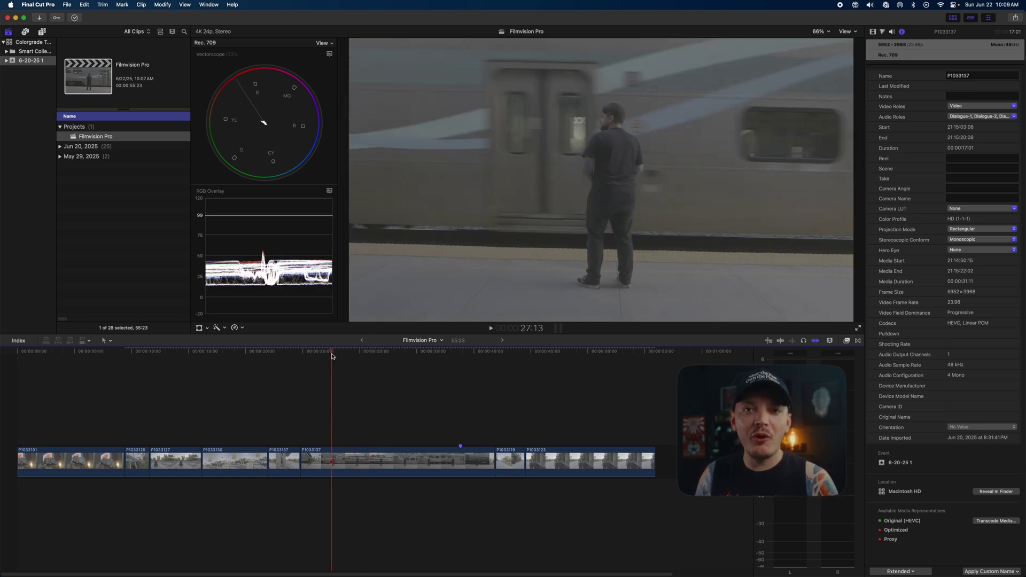
left_click(332, 355)
left_click_drag(332, 355, 63, 355)
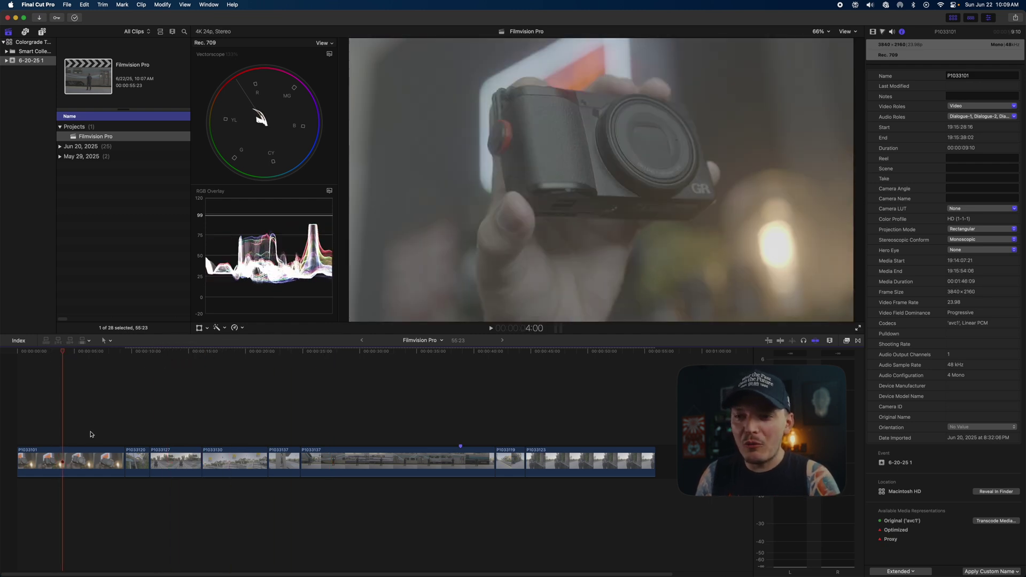
left_click(84, 458)
left_click(204, 428)
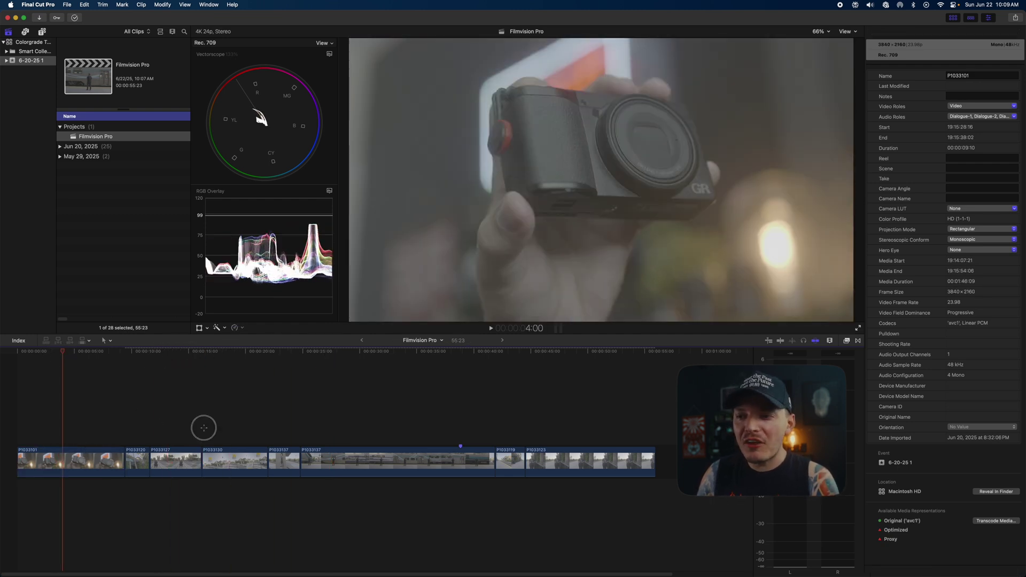
- Select the Long adjustment layer above P1033127 and switch it off to compare
left_click(156, 427)
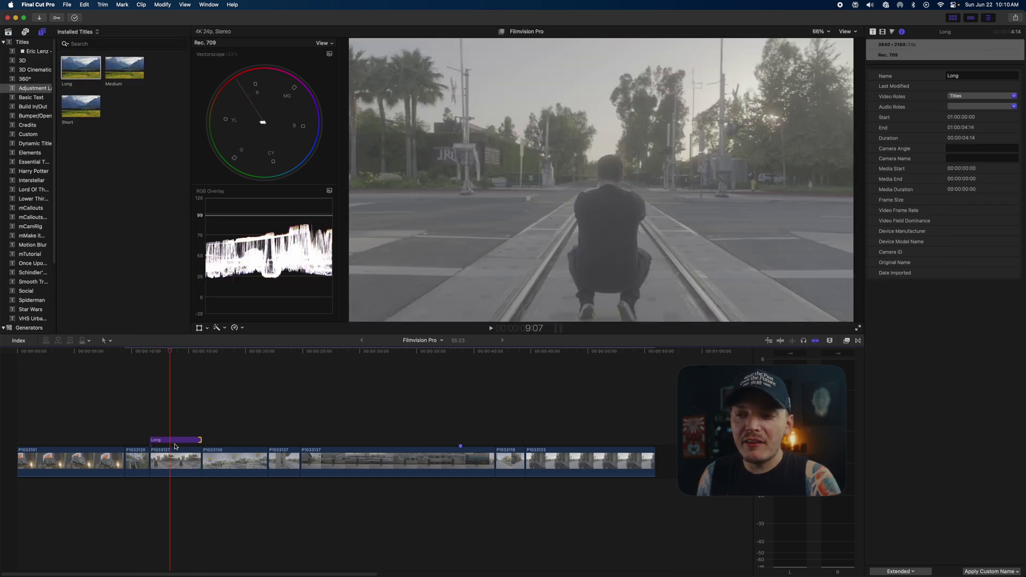
left_click(176, 441)
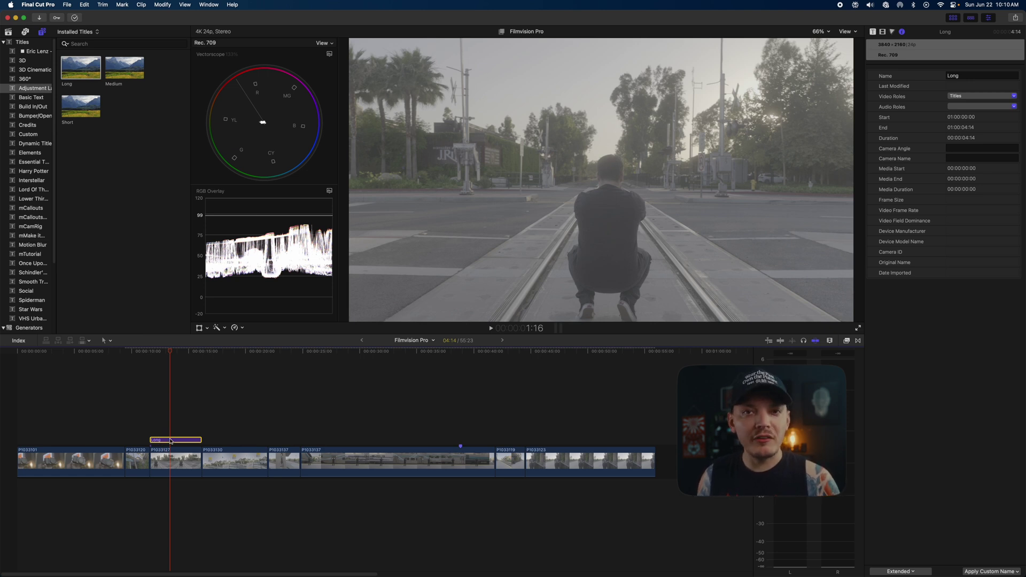
key("v")
key("v")
key("v")
key("v")
key("v")
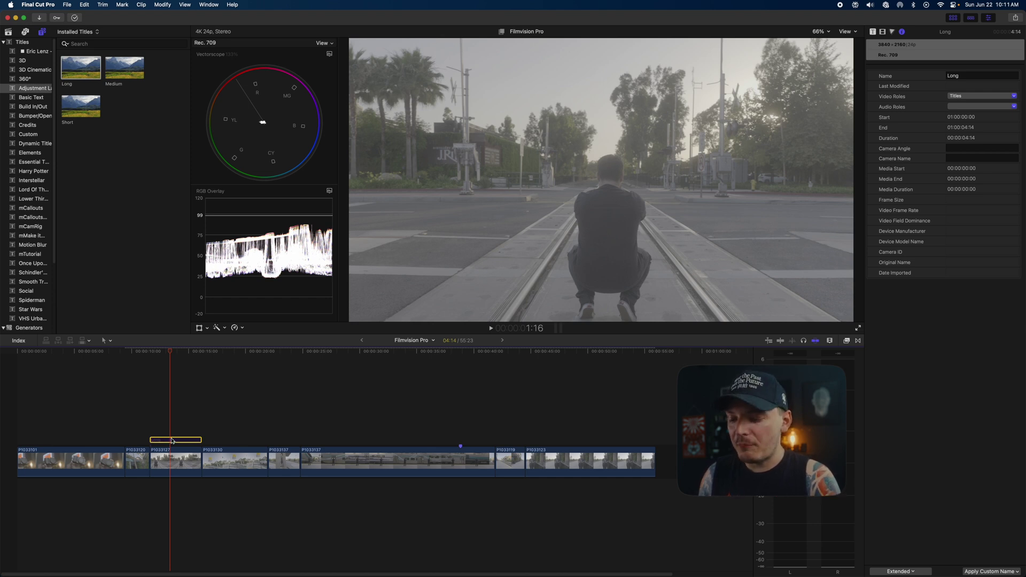
- Re-enable the Long adjustment layer and apply a Custom LUT effect to it
key("v")
left_click(846, 340)
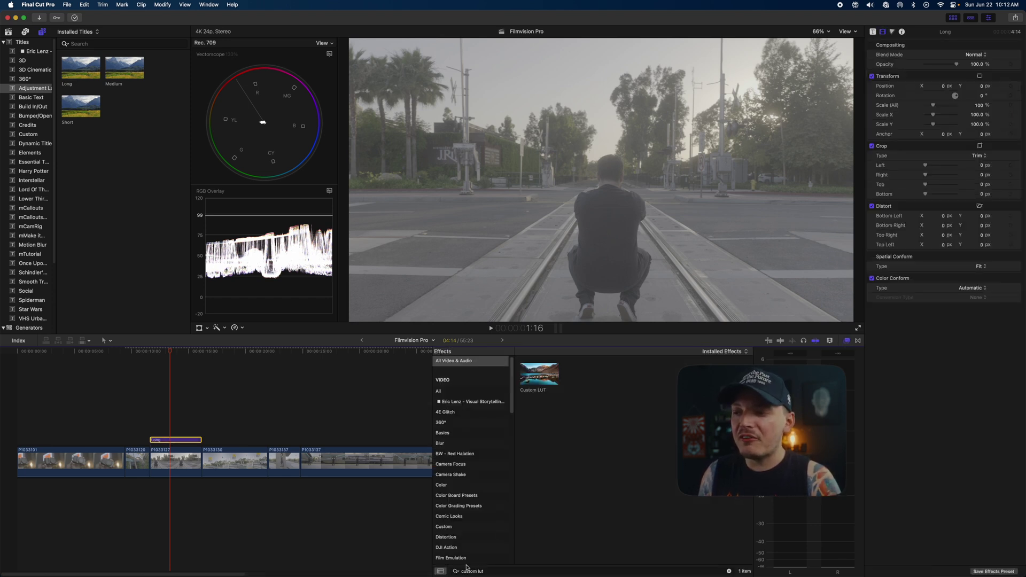
left_click_drag(540, 377, 187, 433)
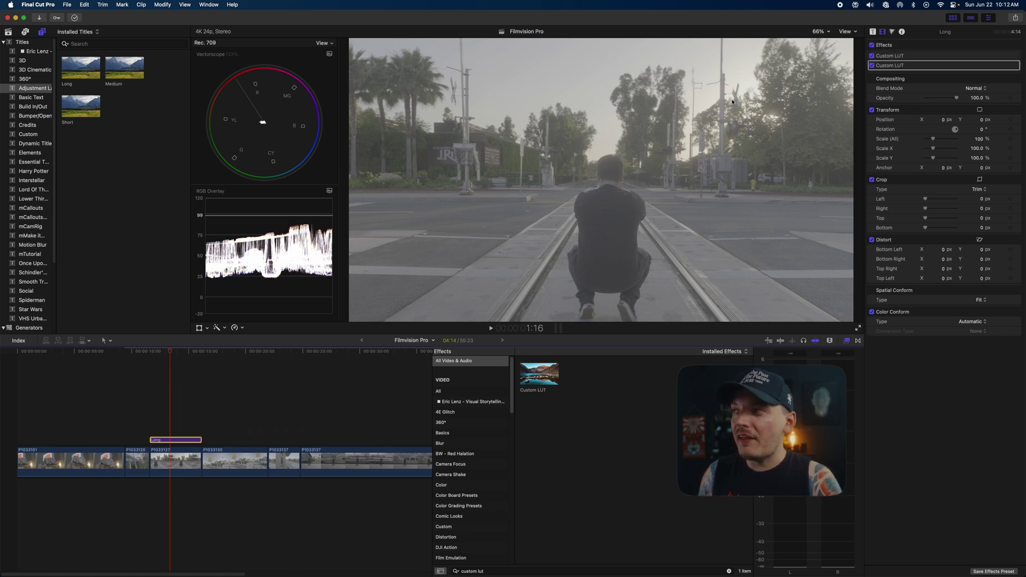
- Rename the two Custom LUT effects 'Negative (Conv LUT)' and 'Print'
left_click(883, 55)
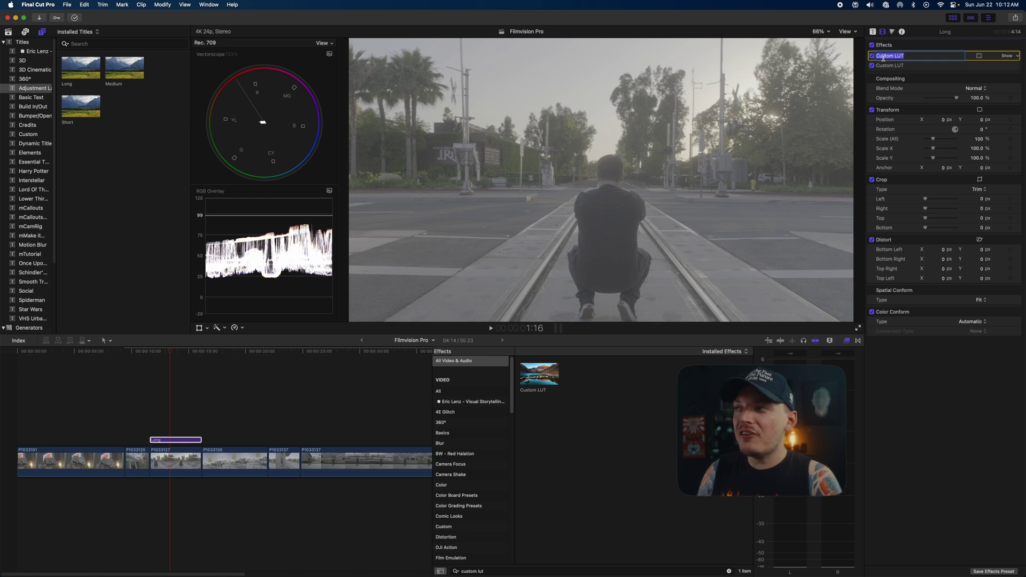
type("Neg")
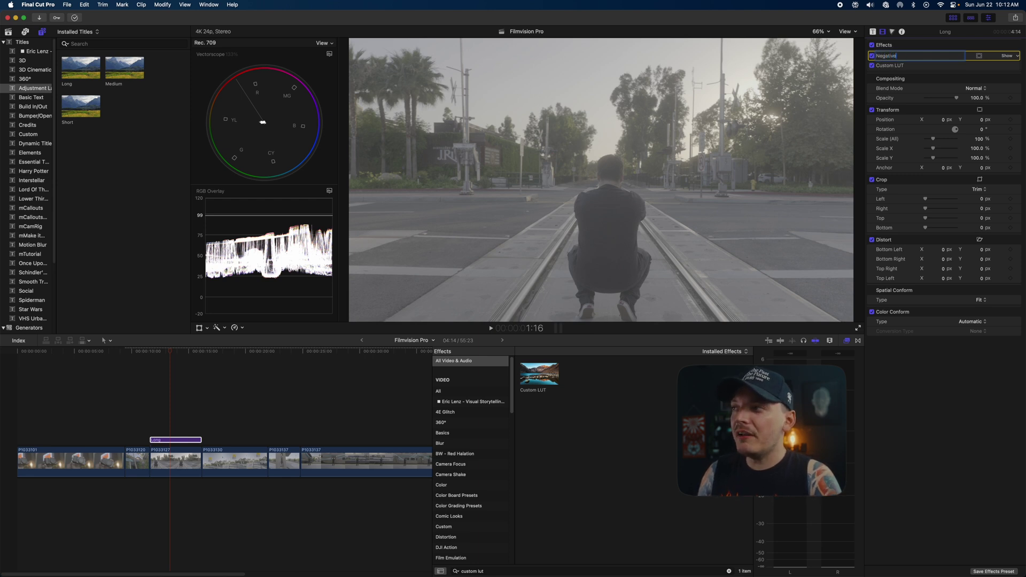
type("ative")
key("Return")
left_click(903, 60)
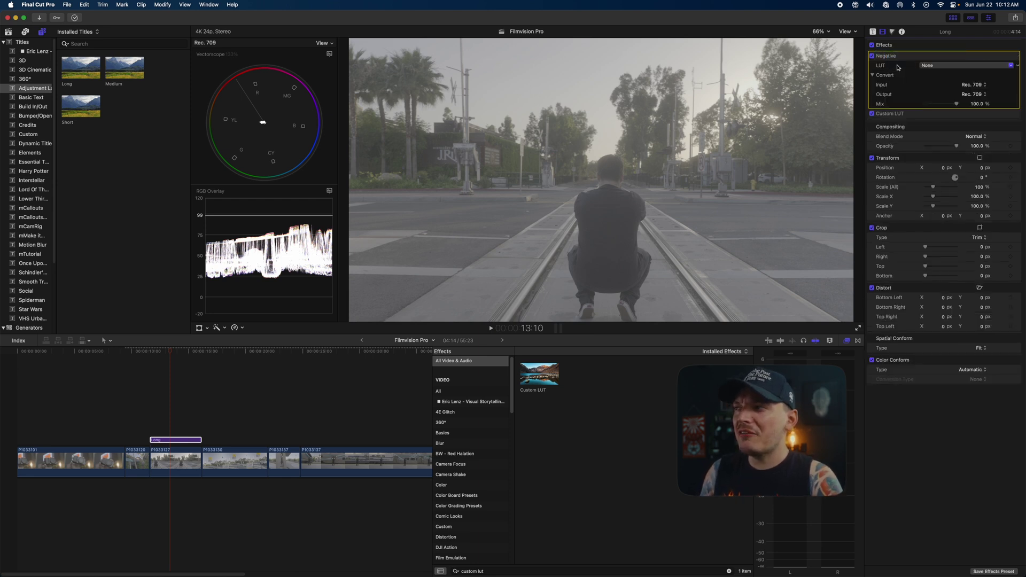
left_click(1006, 56)
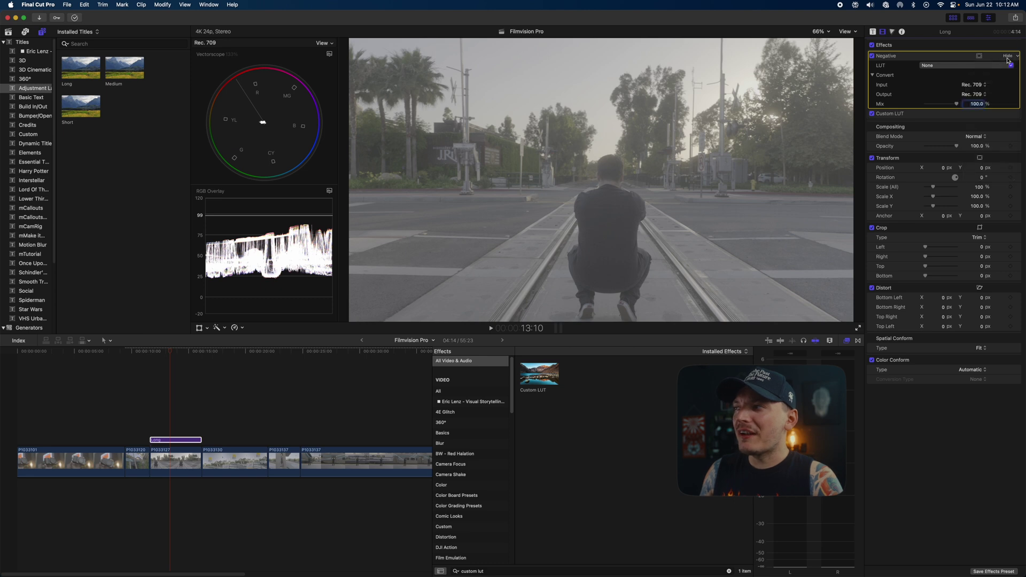
double_click(891, 66)
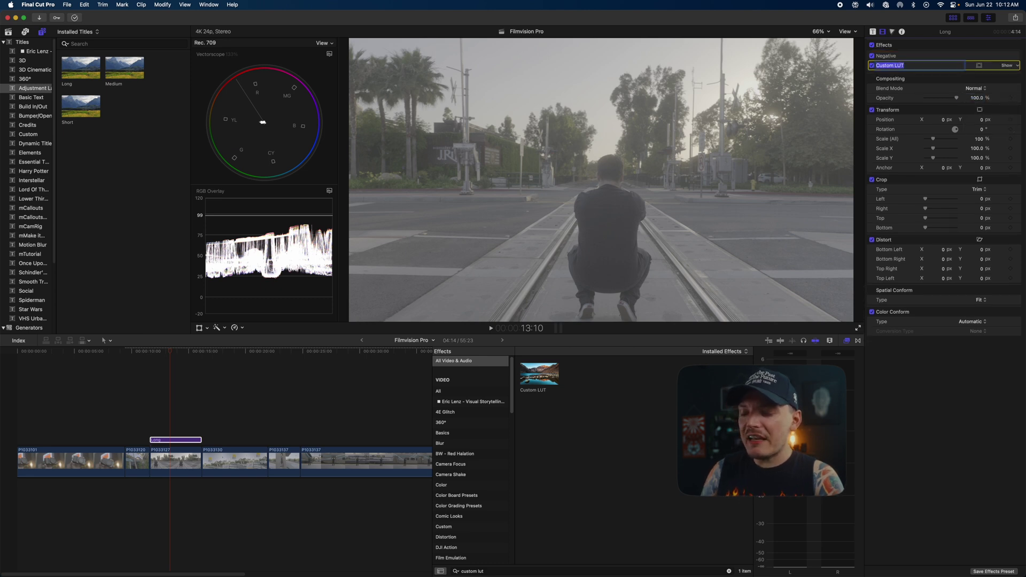
type("Print")
key("Return")
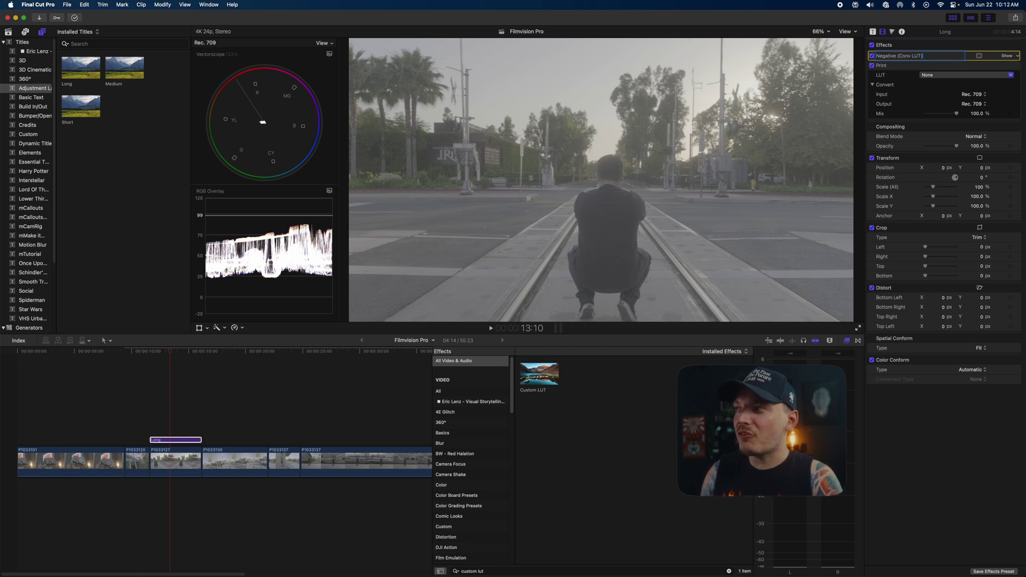
key("Return")
- Add a Color Adjustments correction to the layer, undoing a mistaken Color Wheels one
left_click(1006, 55)
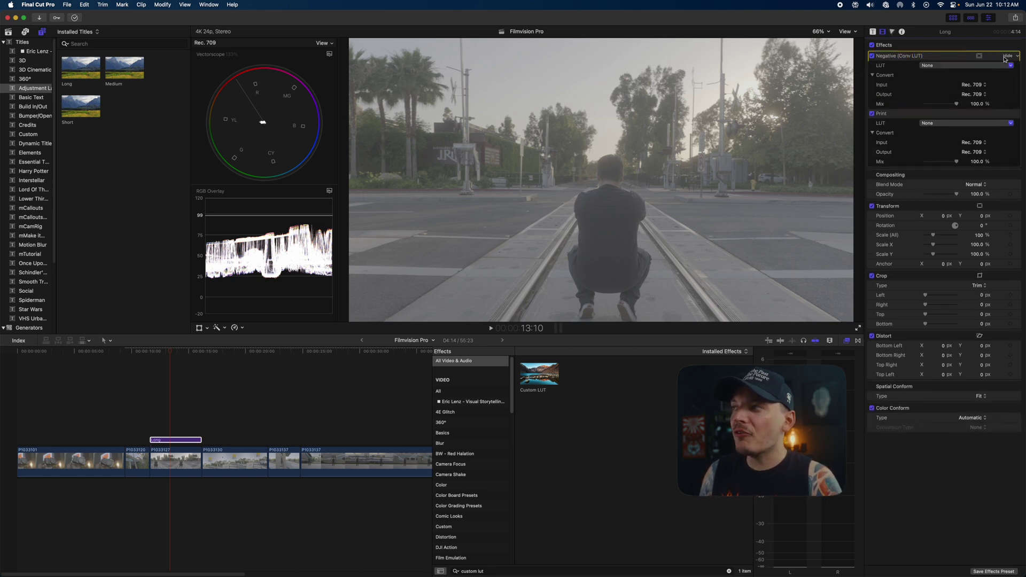
left_click(1006, 56)
left_click(894, 66)
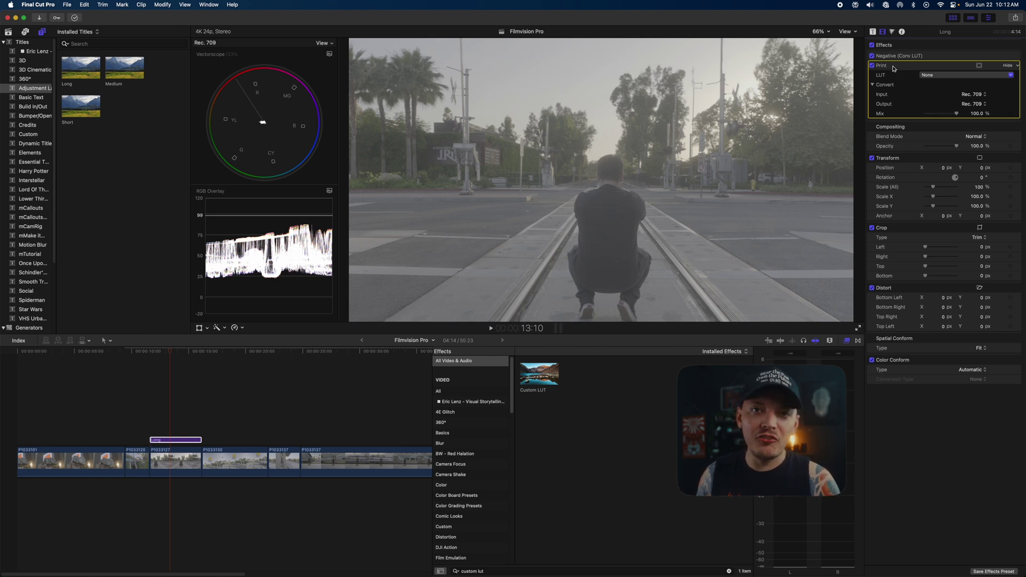
left_click(892, 31)
left_click(894, 45)
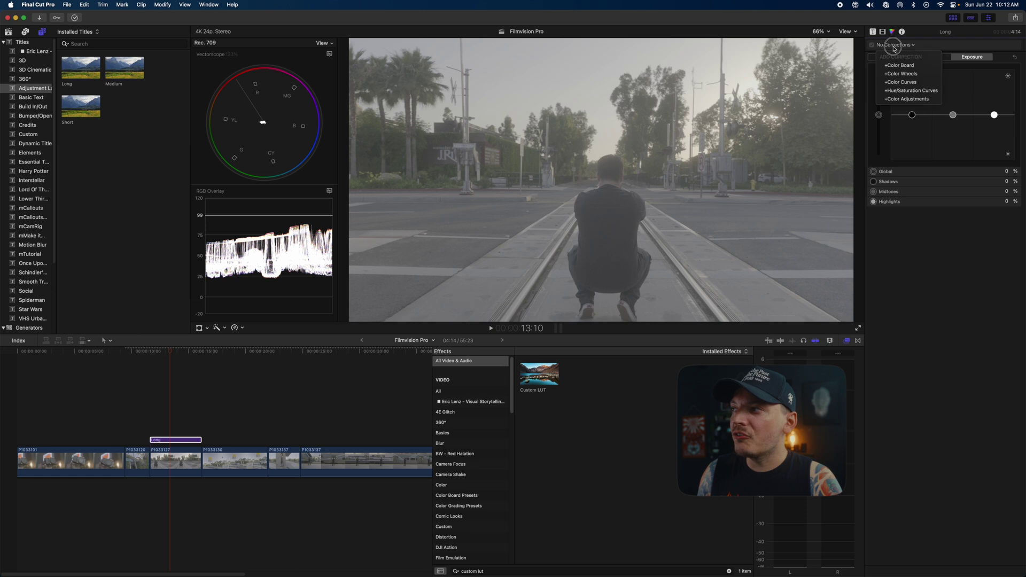
left_click(911, 78)
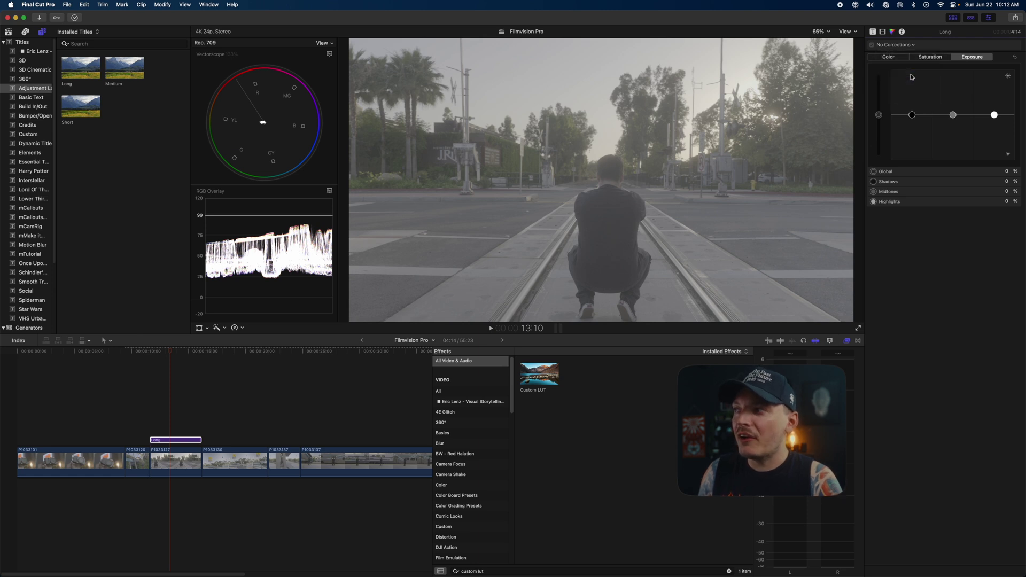
key("super+z")
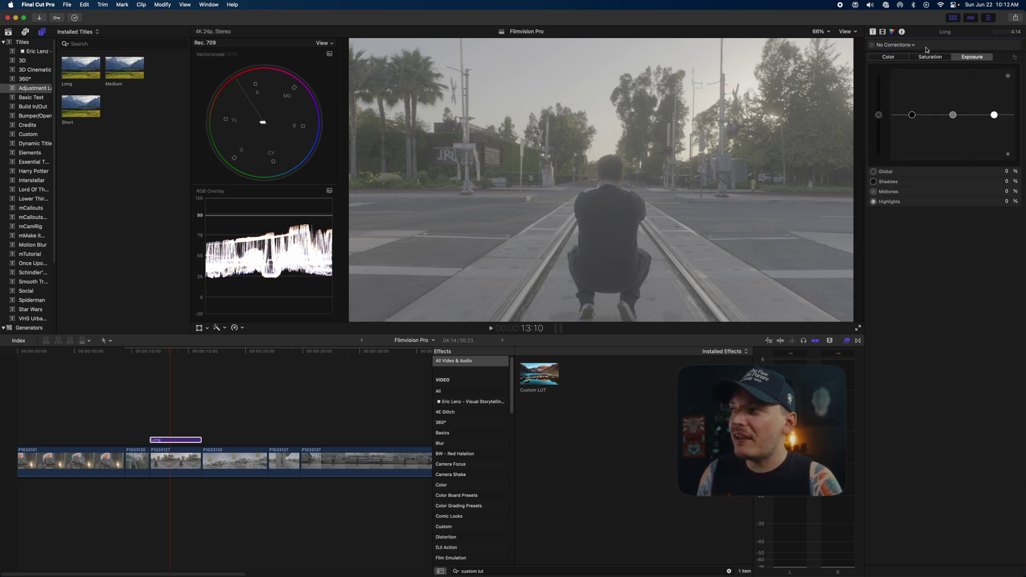
left_click(926, 48)
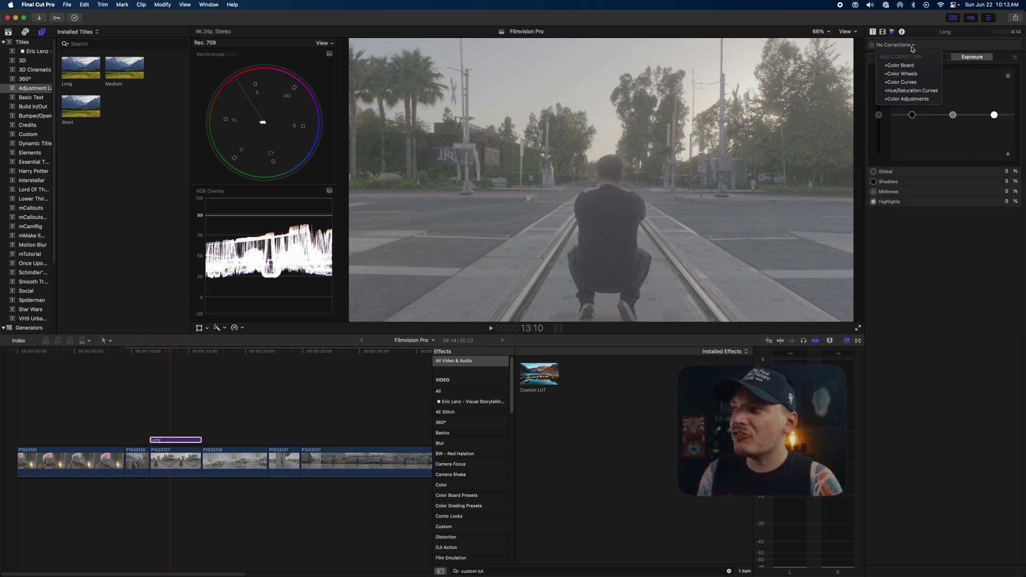
left_click(923, 99)
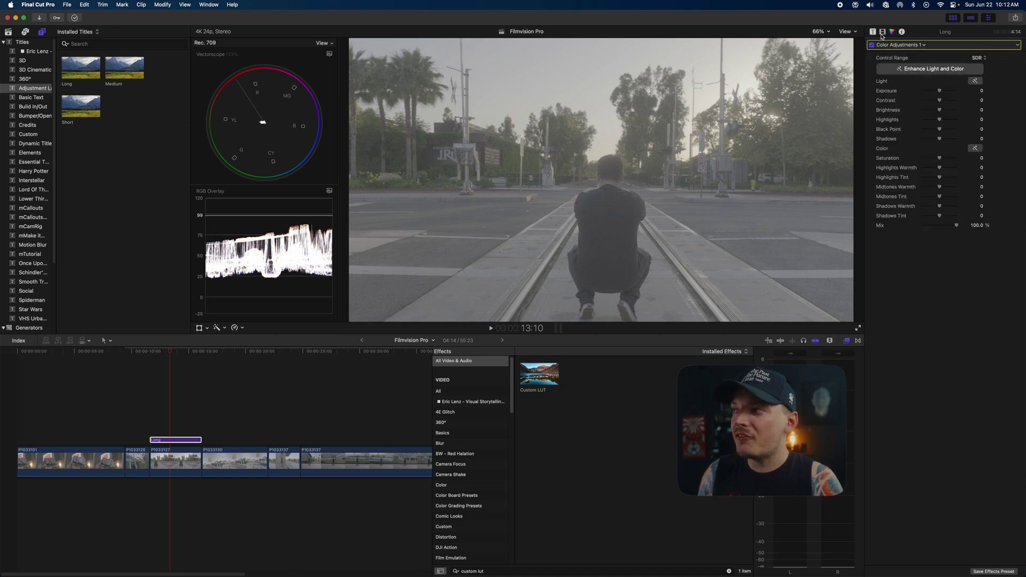
- Move the Color Adjustments effect to the top and rename it 'Exposure Boost + WB'
left_click_drag(889, 123, 894, 55)
double_click(903, 56)
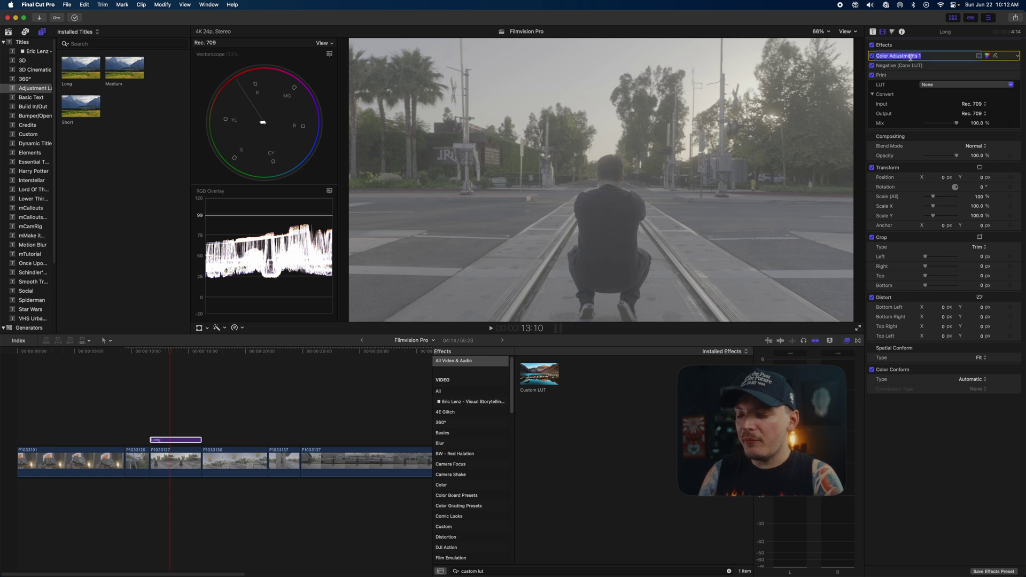
type("Exp")
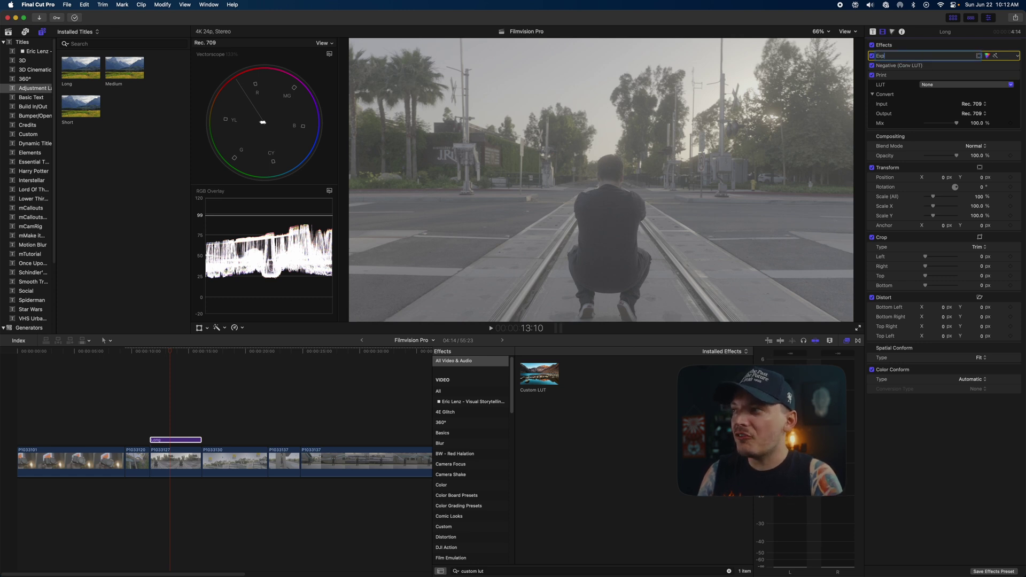
type("osure Boost +")
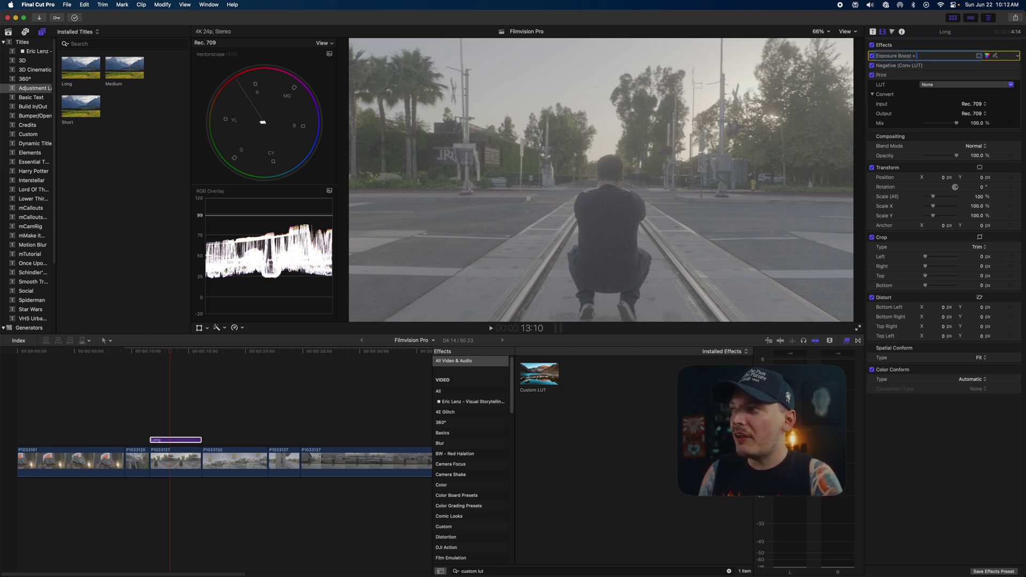
type(" WB")
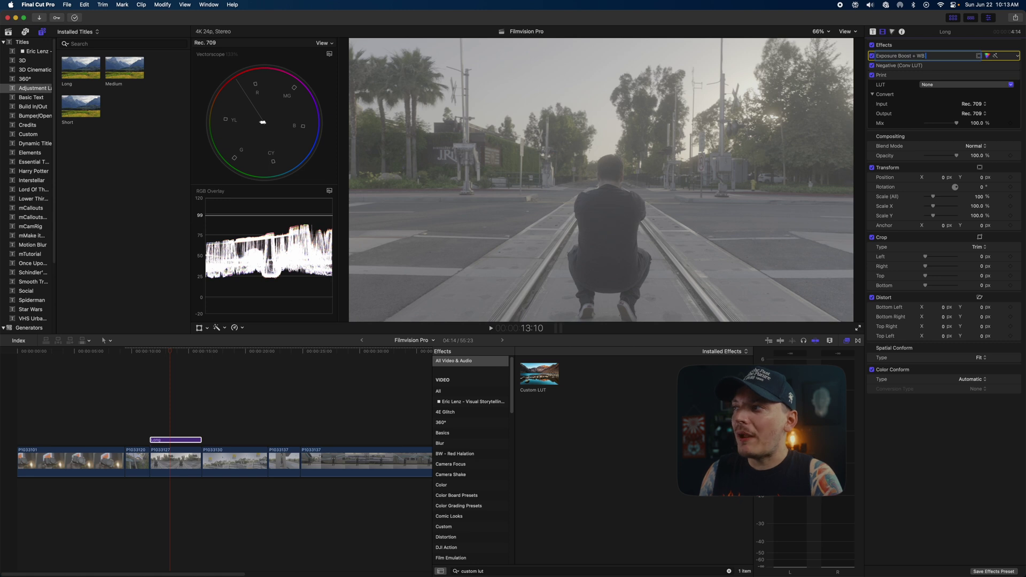
key("Return")
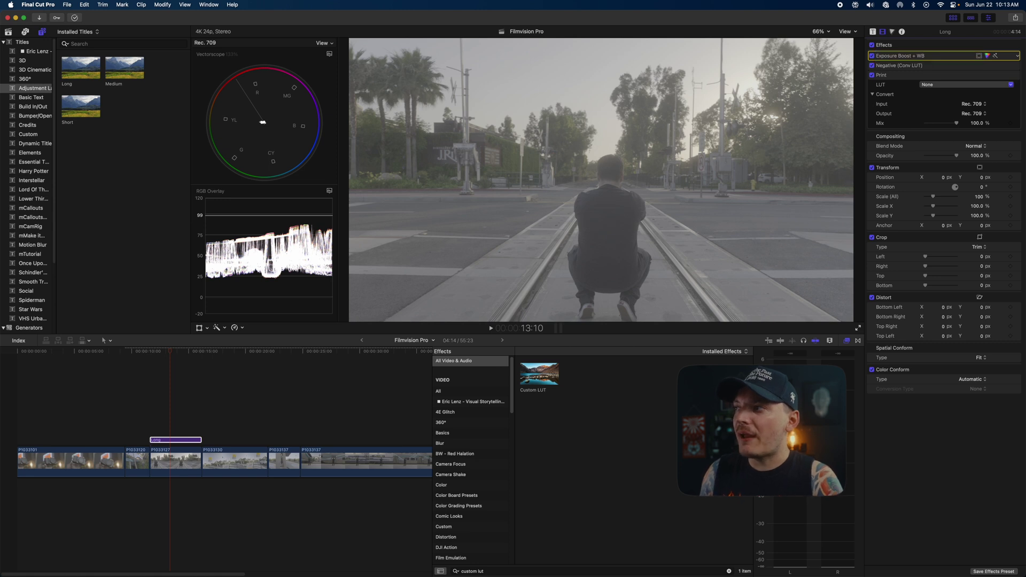
- Add a new Color Board correction to the adjustment layer
left_click(892, 32)
left_click(887, 46)
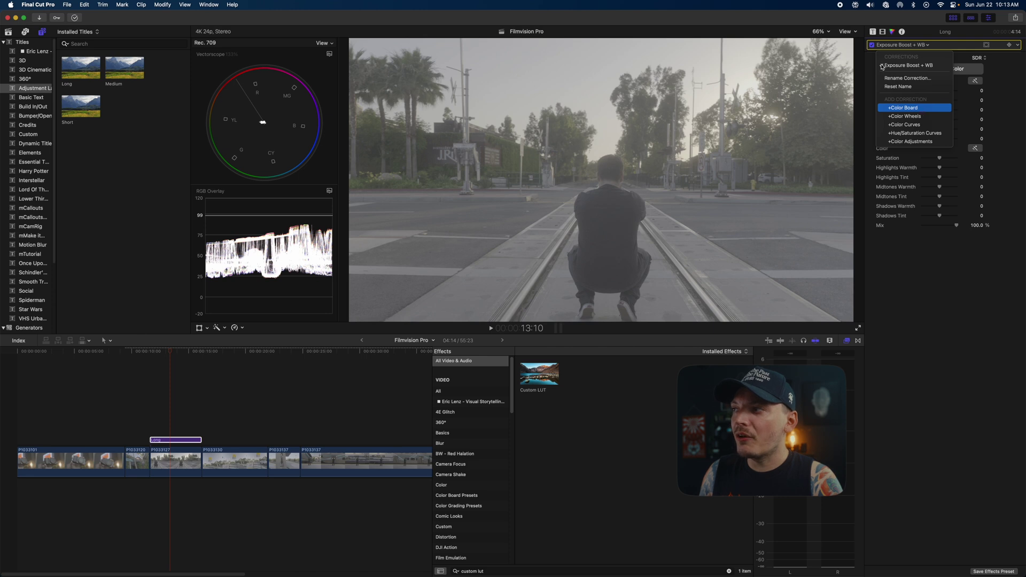
left_click(909, 107)
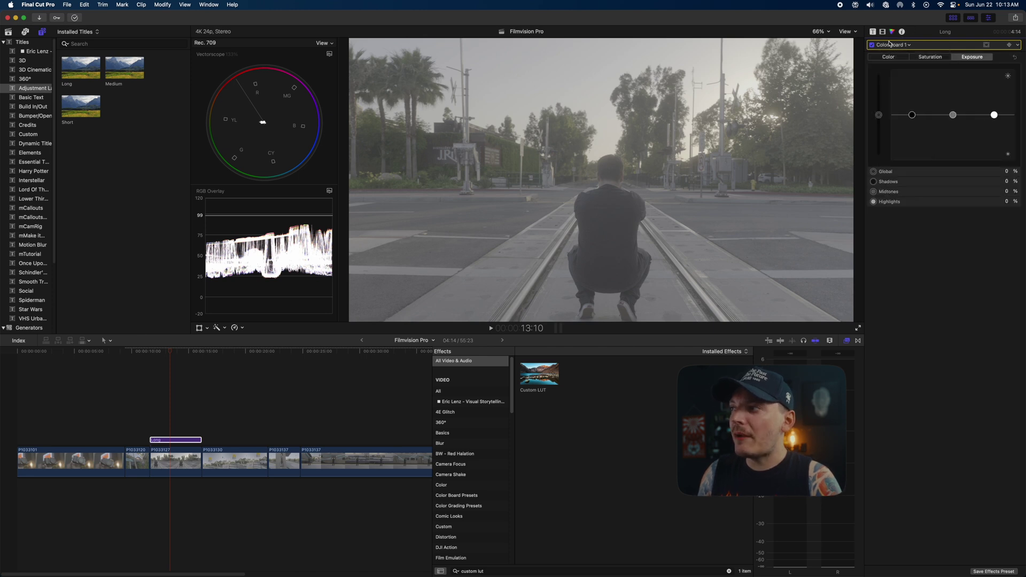
- Move Color Board 1 to the top of the effects and rename it 'Exposure Adjustments'
left_click(883, 31)
left_click(911, 124)
left_click_drag(911, 124, 898, 60)
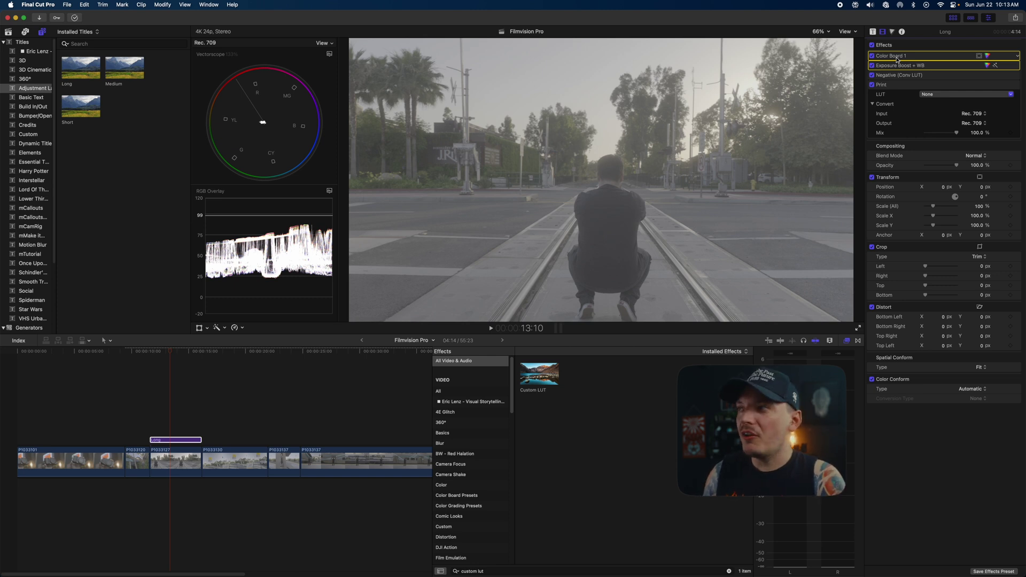
left_click(892, 57)
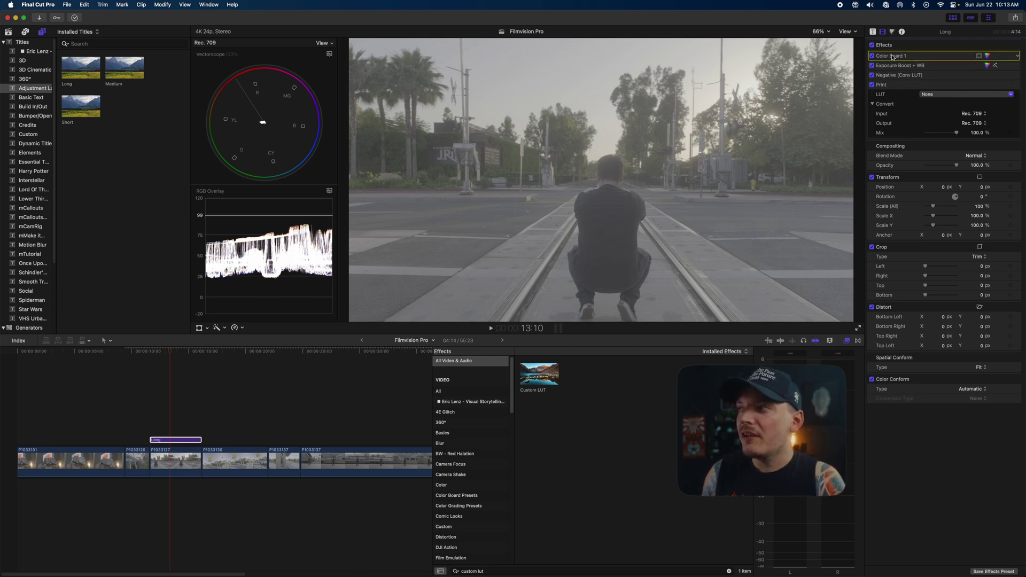
double_click(892, 56)
type("Exposure Adjustments")
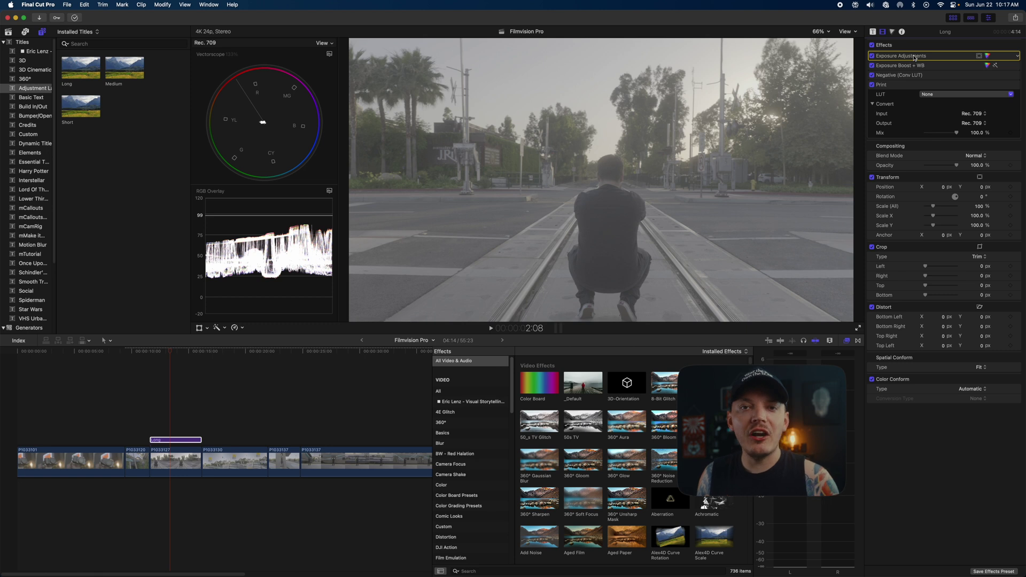
- Find the Density effect, apply it to the adjustment layer, and place it below Exposure Boost + WB
left_click(911, 65)
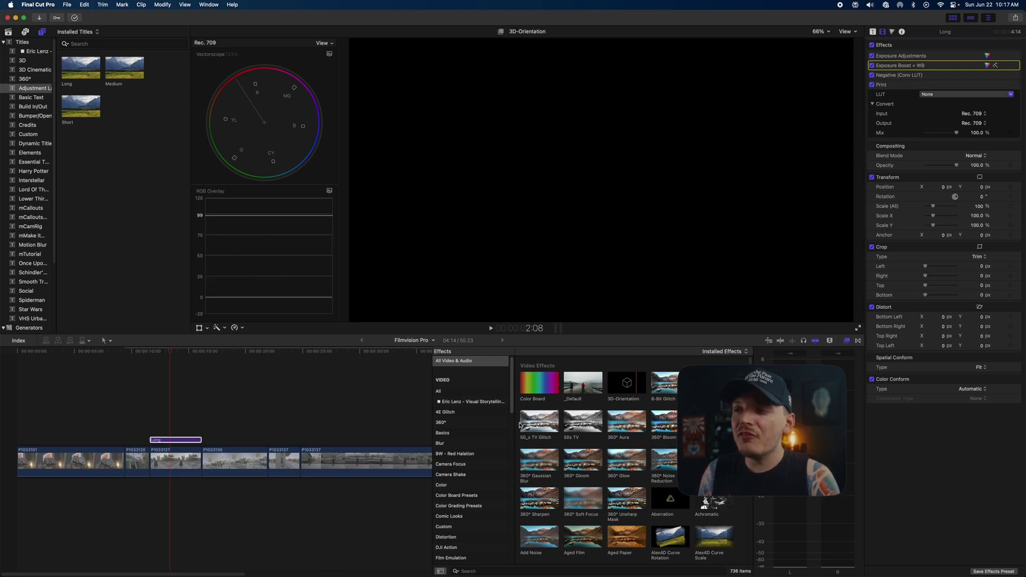
left_click(476, 571)
type("d")
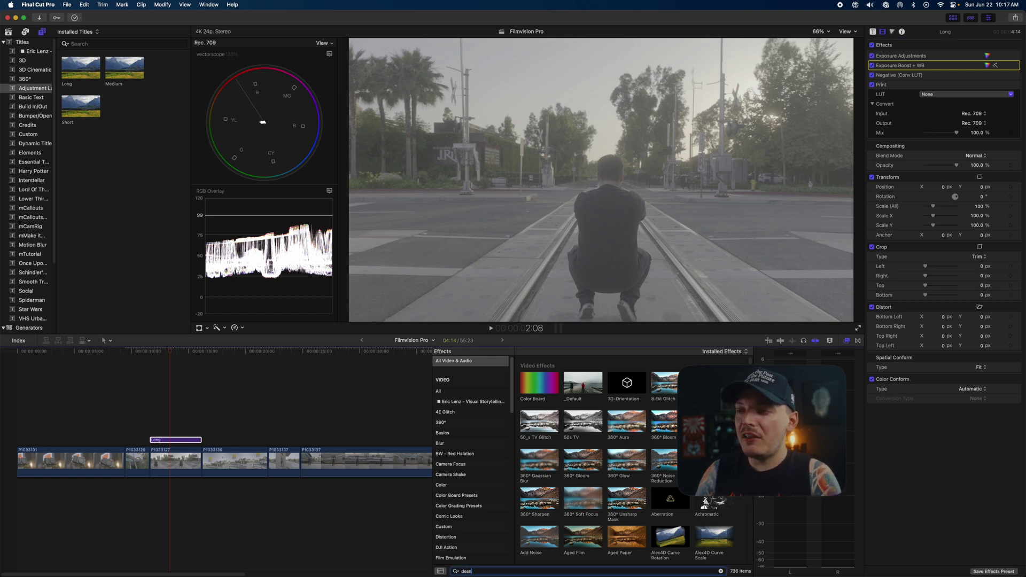
type("esn")
left_click(470, 401)
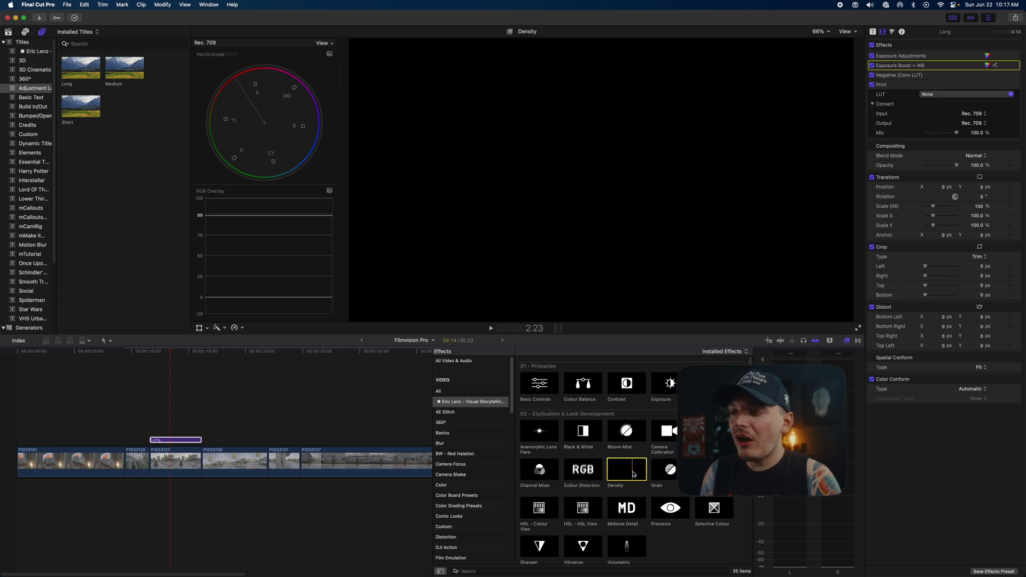
left_click_drag(634, 475, 170, 441)
mouse_move(904, 143)
left_mouse_down()
mouse_move(904, 129)
mouse_move(899, 151)
left_mouse_up()
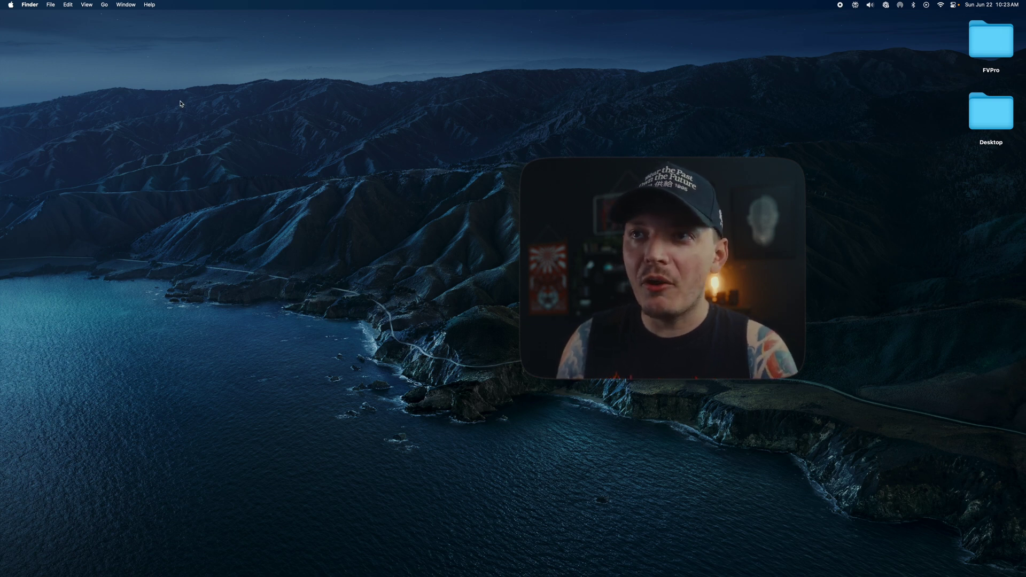
- Navigate to Library > Application Support > ProApps > Custom LUTs and select 'a Film Vision Pro LUTS'
left_click(104, 4)
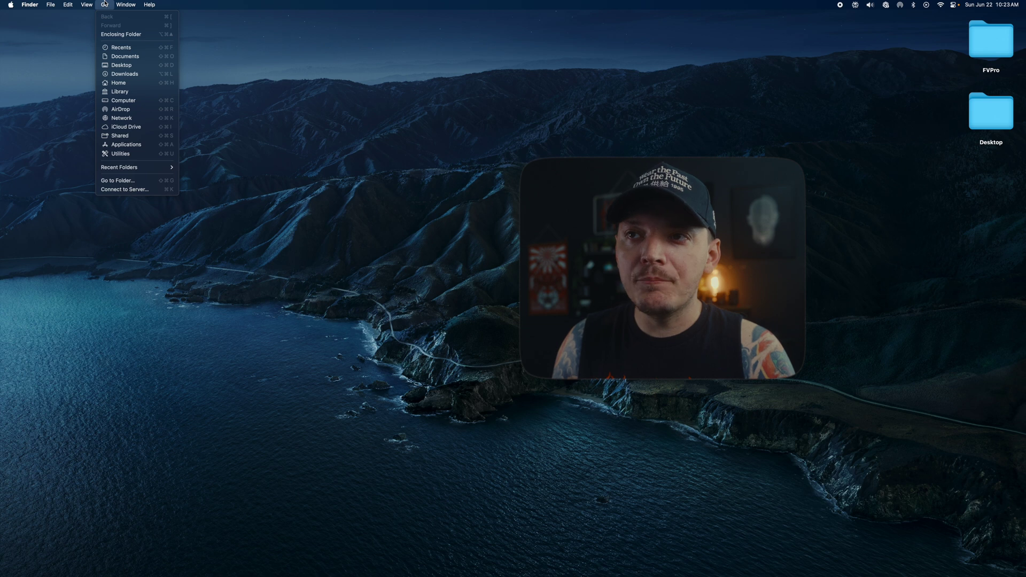
left_click(123, 92)
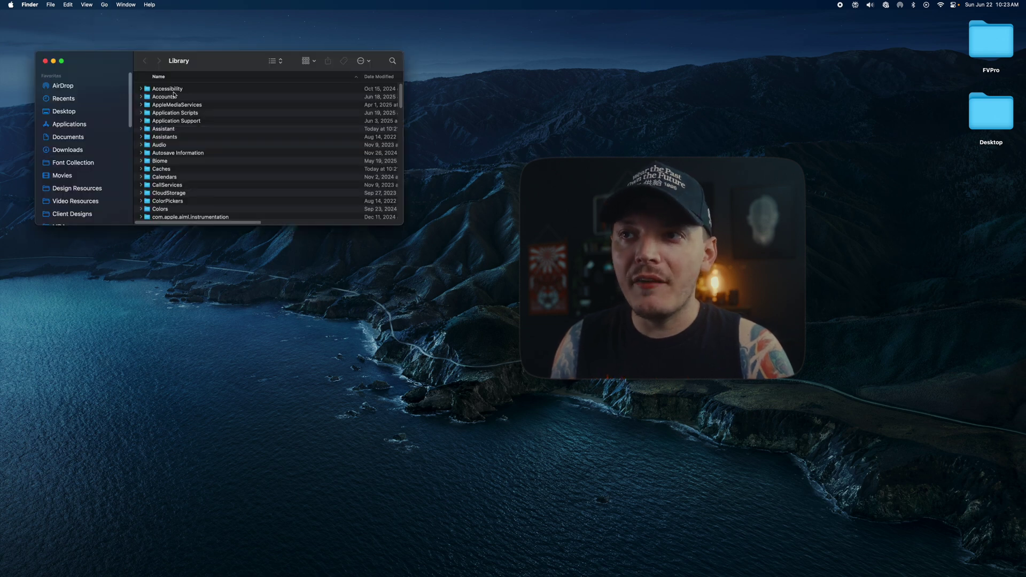
double_click(187, 113)
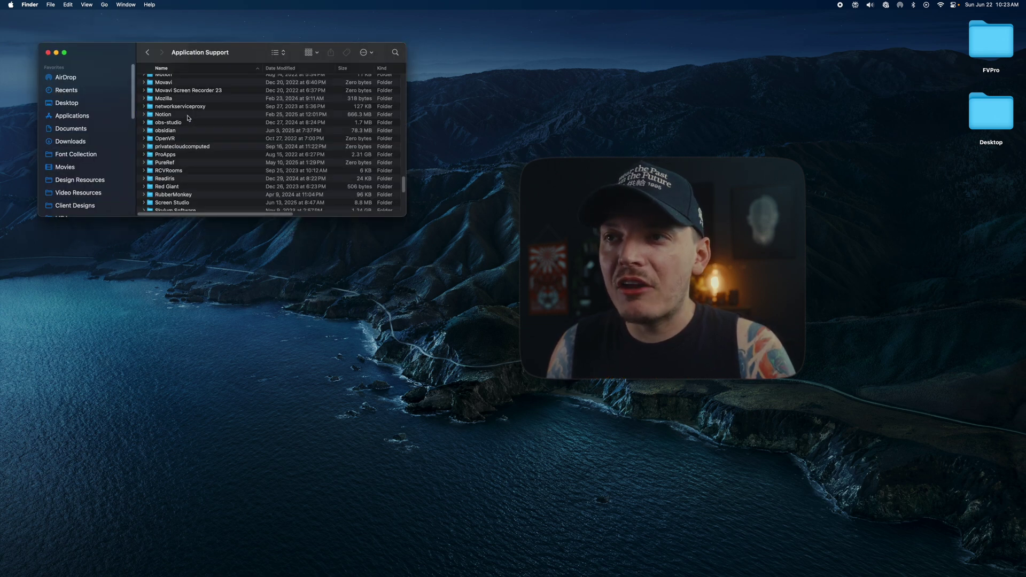
double_click(176, 155)
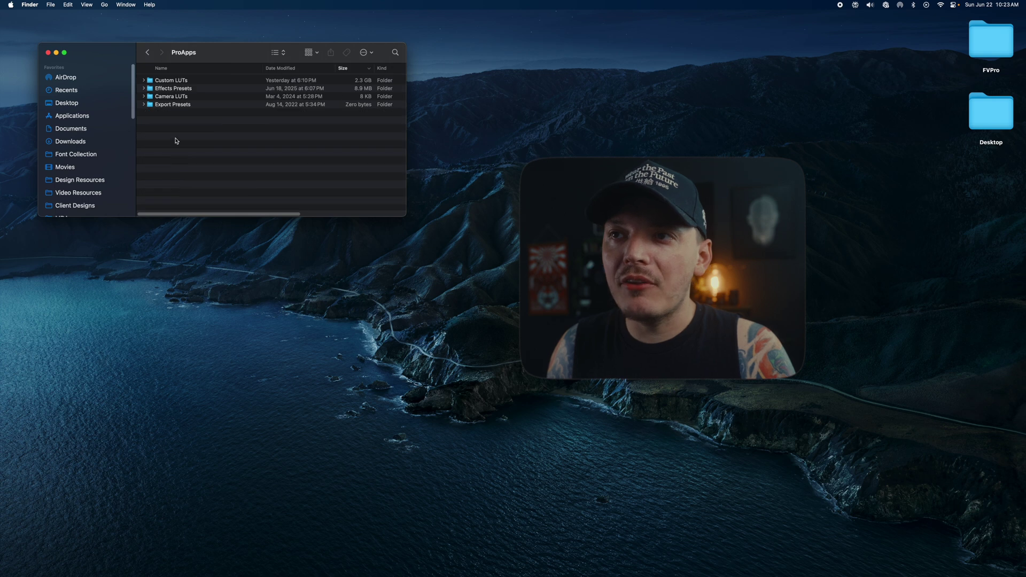
double_click(197, 82)
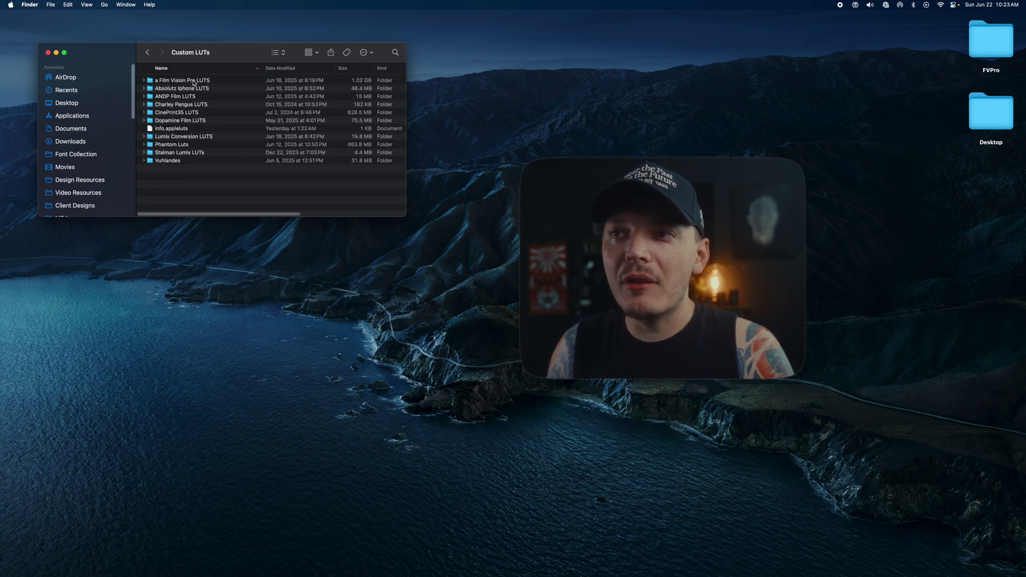
left_click(181, 103)
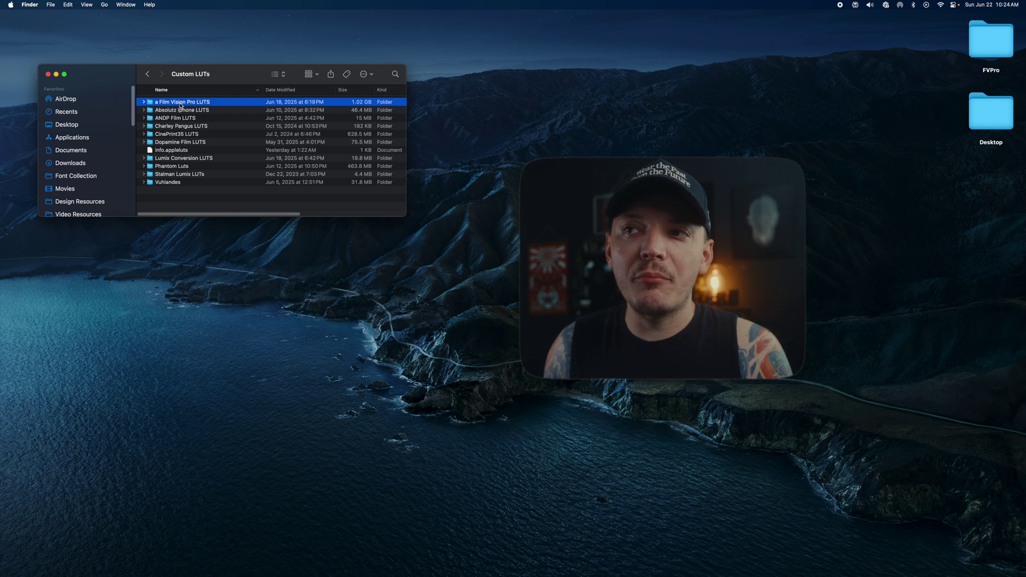
- Create an untitled test folder, trash it, and reselect 'a Film Vision Pro LUTS'
right_click(183, 202)
left_click(193, 209)
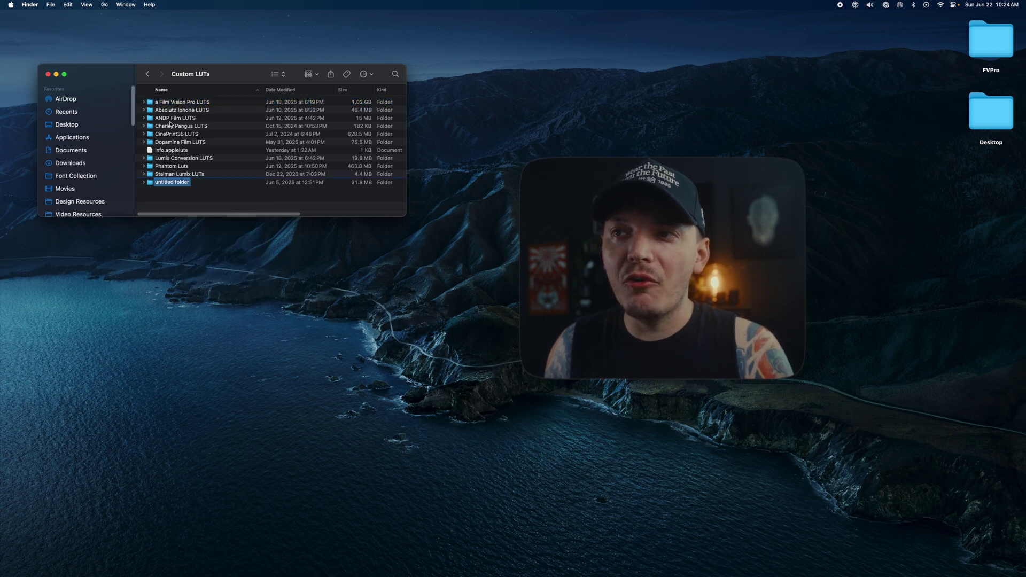
key("Return")
left_click(204, 185)
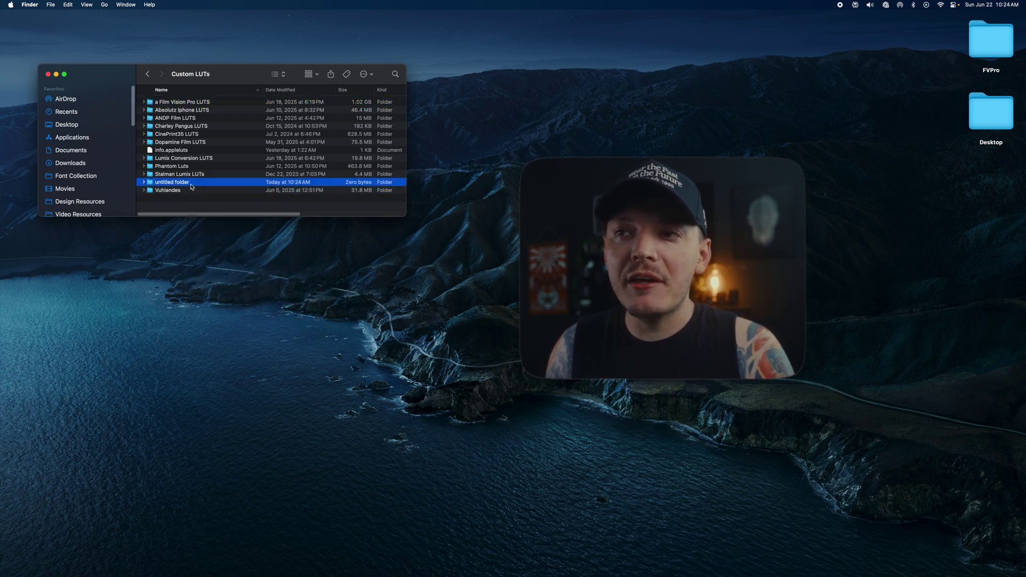
left_click_drag(769, 534, 924, 555)
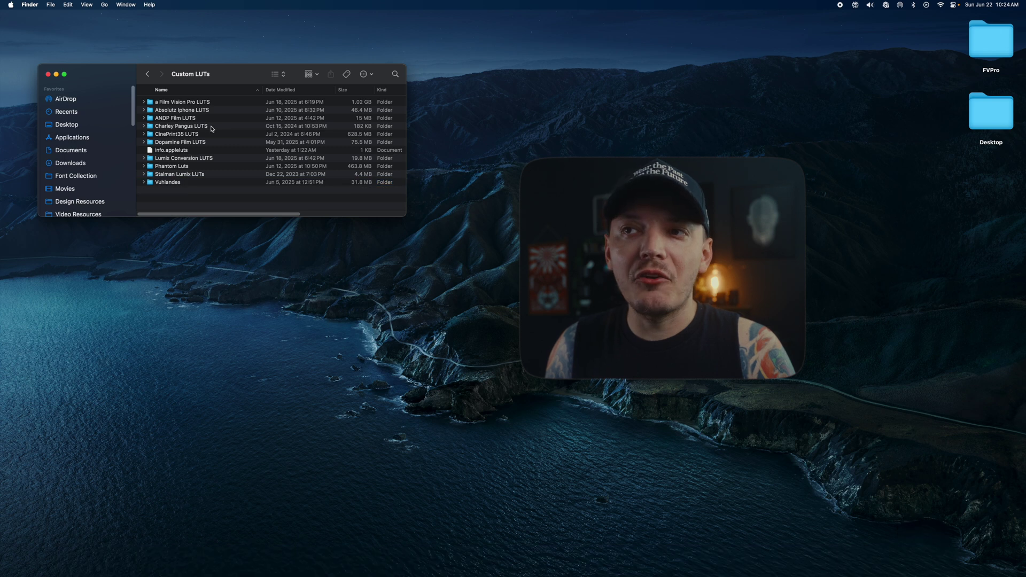
left_click(169, 104)
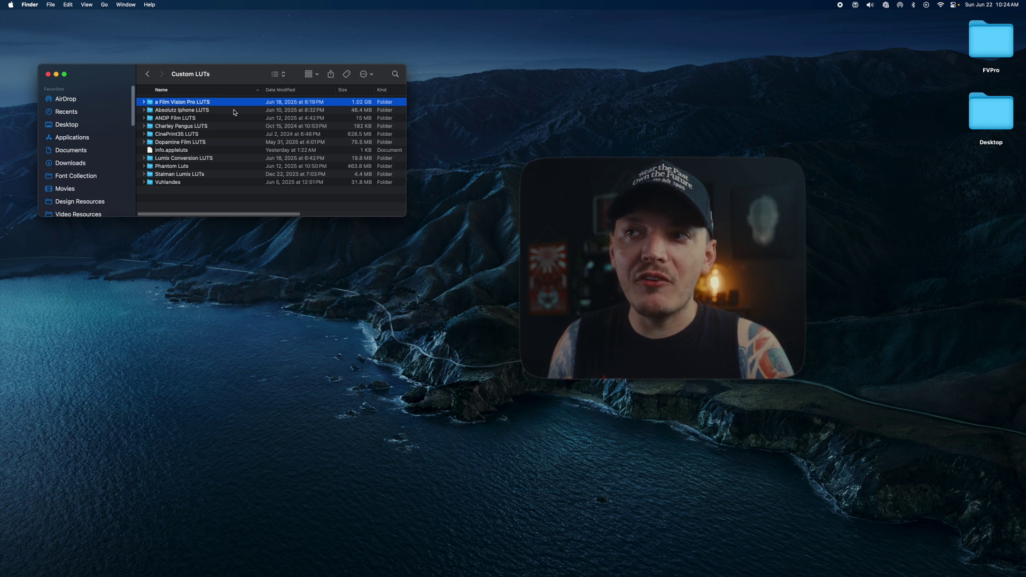
- Open 'a Film Vision Pro LUTS' and FVPro's Premier Pro/Final Cut Pro/Other folder, selecting Print and Negative
double_click(203, 103)
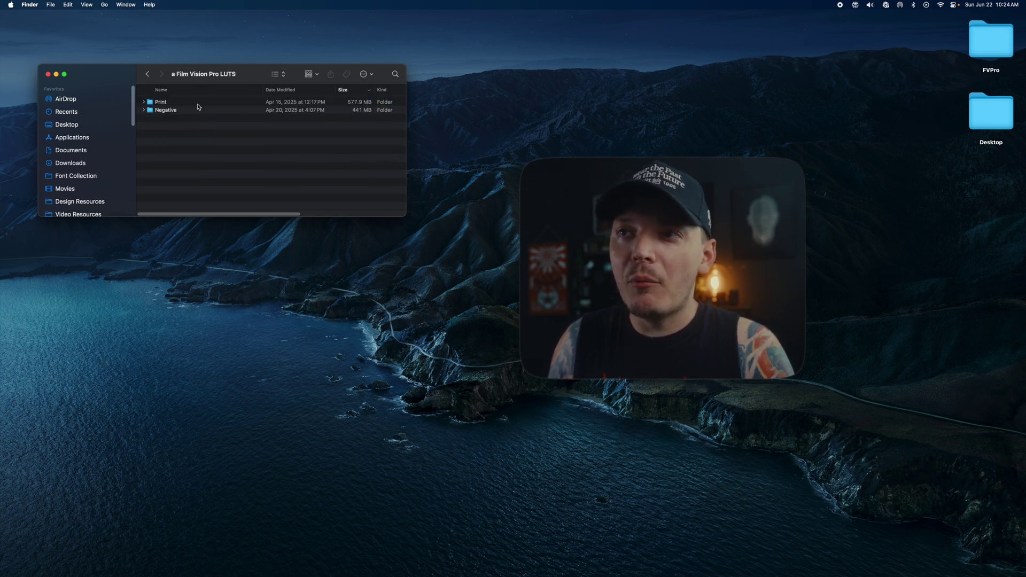
double_click(988, 54)
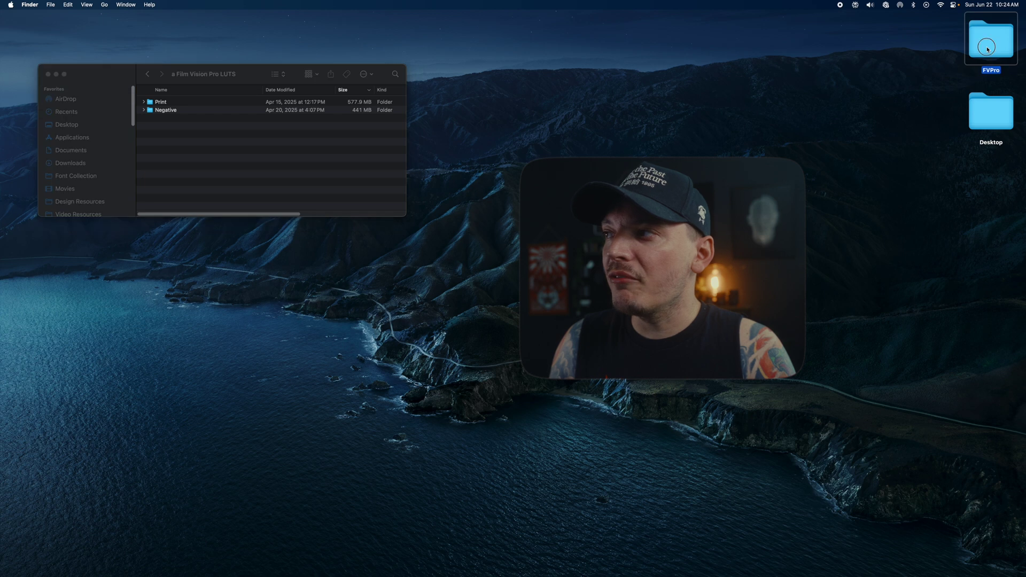
left_click_drag(270, 122, 448, 140)
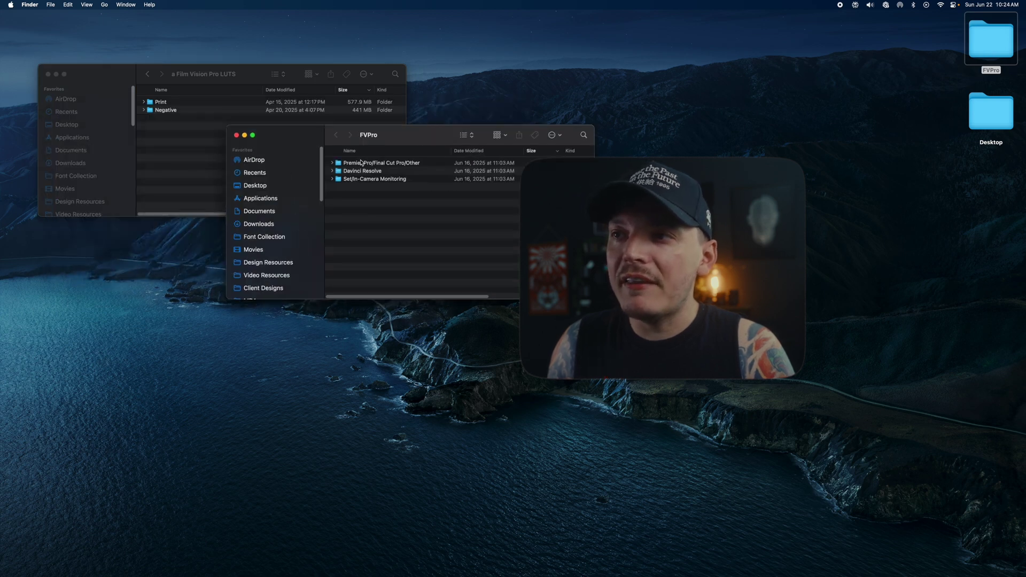
double_click(376, 163)
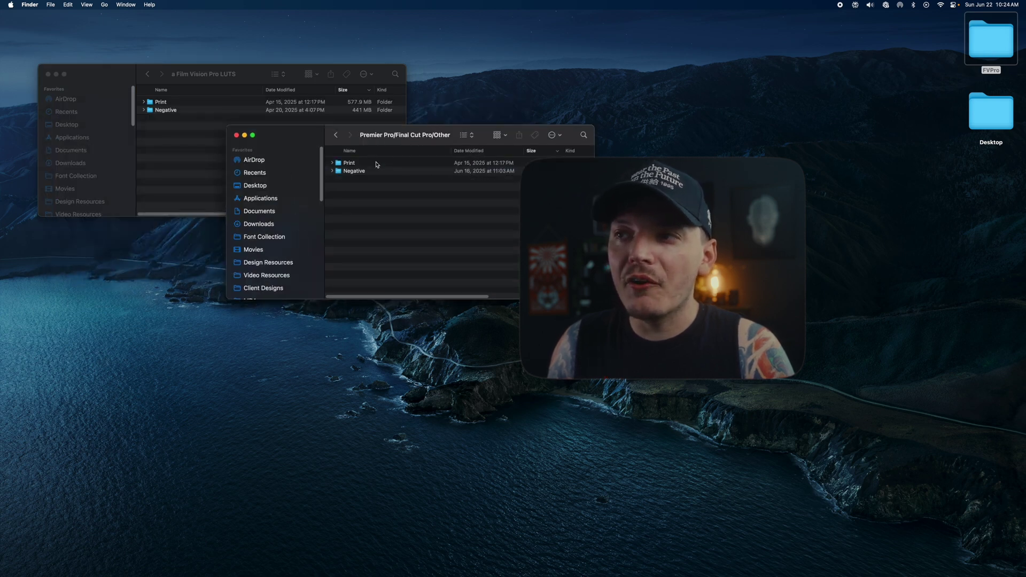
left_click_drag(376, 139, 363, 191)
key("super+a")
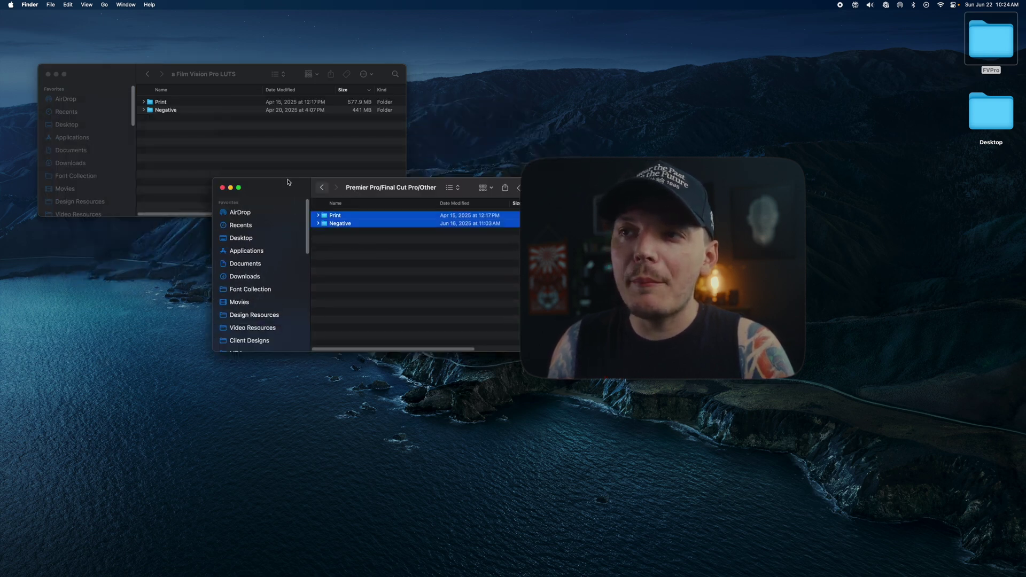
- Switch between the two Finder windows to compare their Print and Negative LUT folders
left_click(230, 126)
left_click(340, 203)
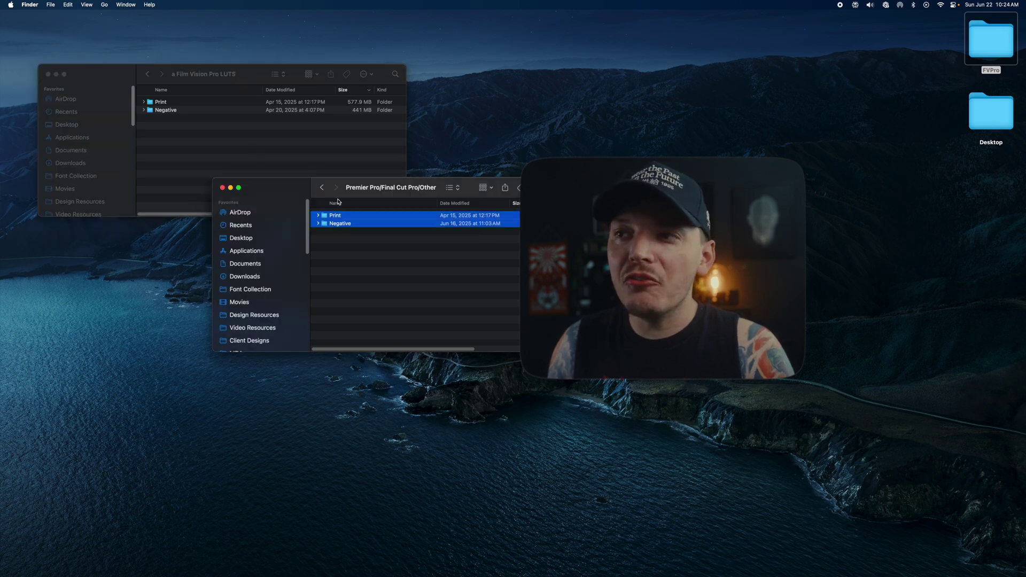
left_click(321, 188)
left_click(339, 216)
left_click(214, 152)
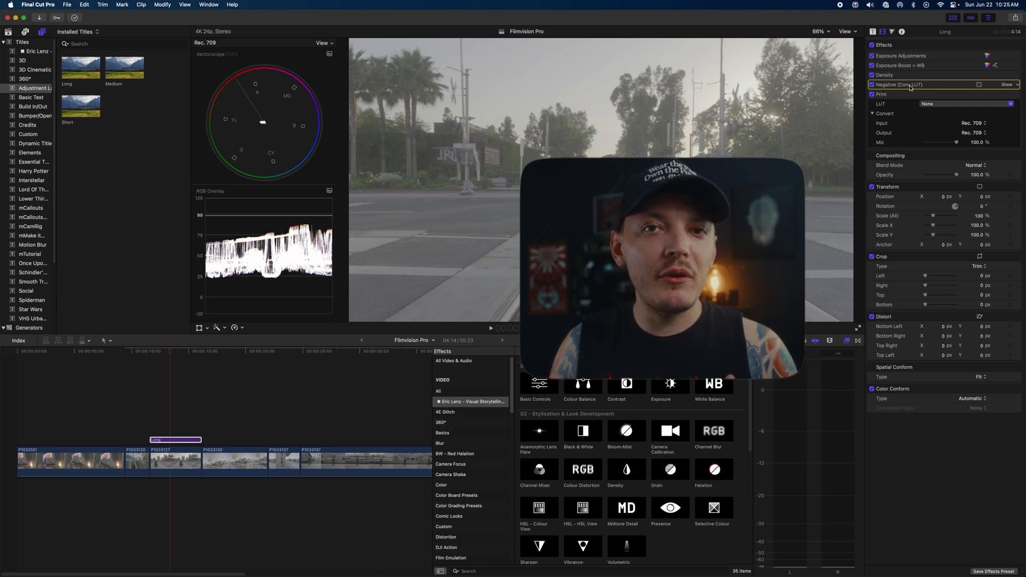
- Set the Negative (Conv LUT) effect to the Panasonic V-Log Vision3 500T LUT
left_click(1007, 85)
left_click(965, 94)
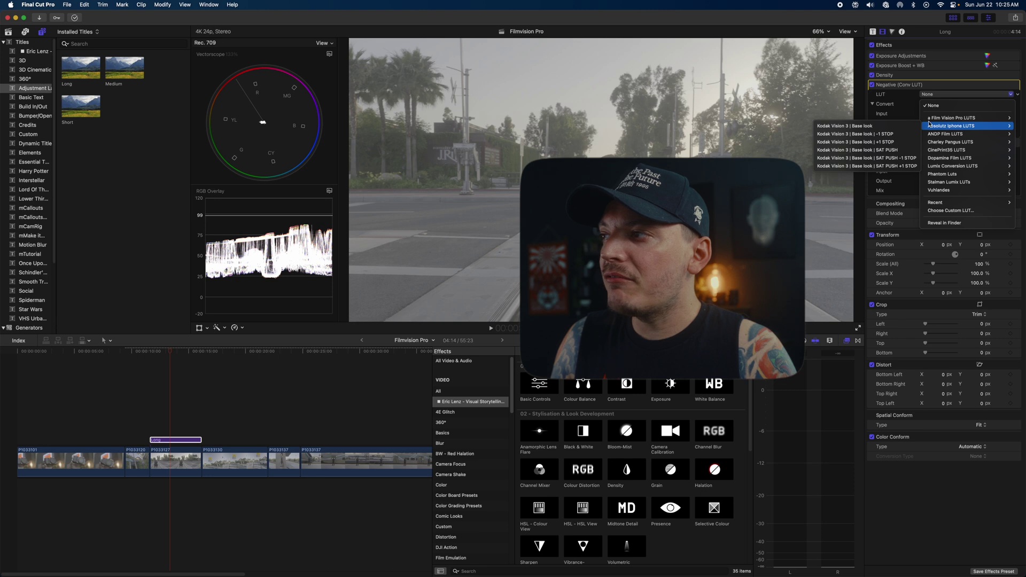
mouse_move(943, 120)
mouse_move(900, 117)
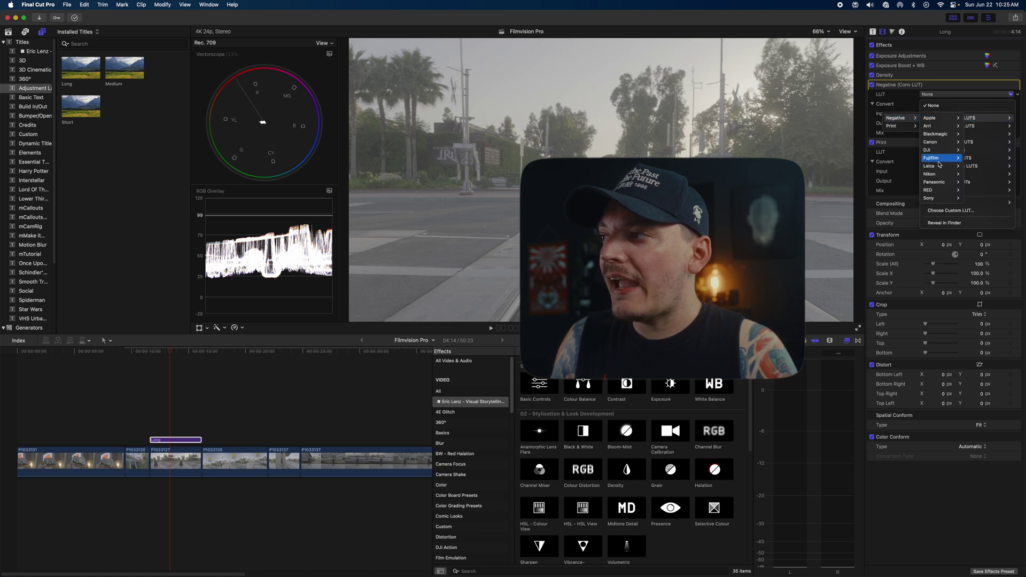
mouse_move(939, 165)
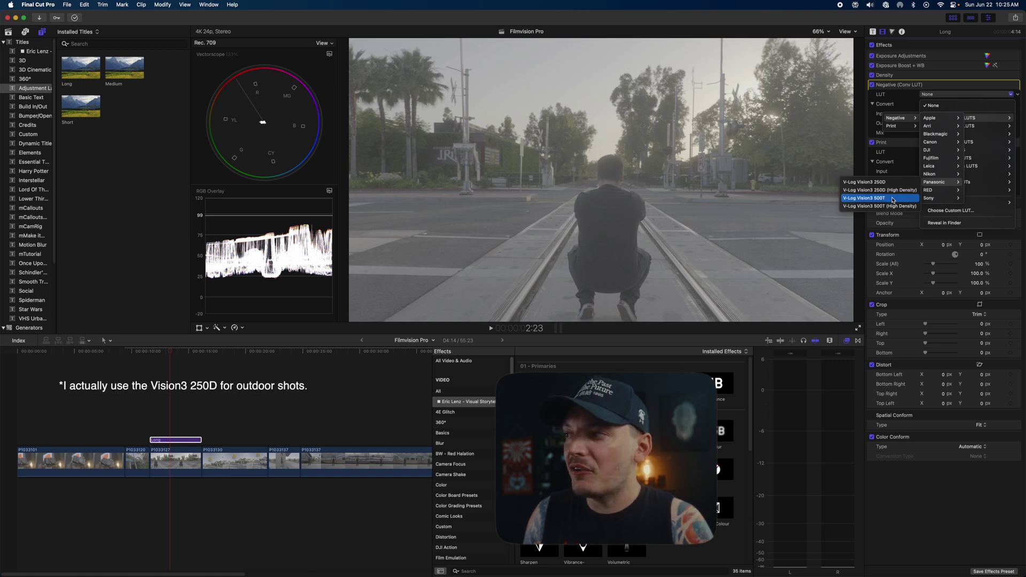
left_click(892, 198)
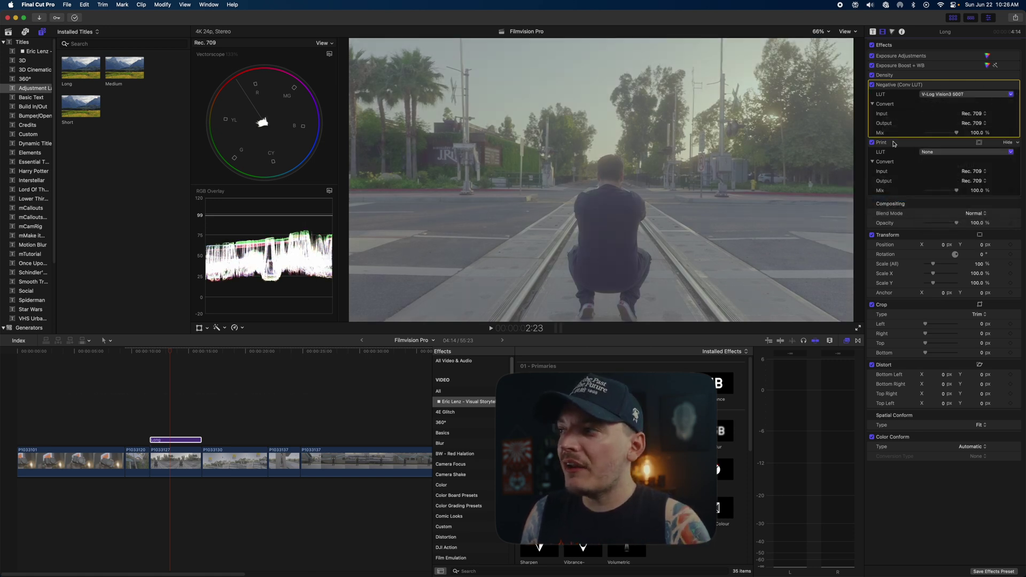
left_click(914, 147)
- Try Print L01 on the Print effect, then settle on the Print SA1 Kodak 2393 LUT
left_click(938, 152)
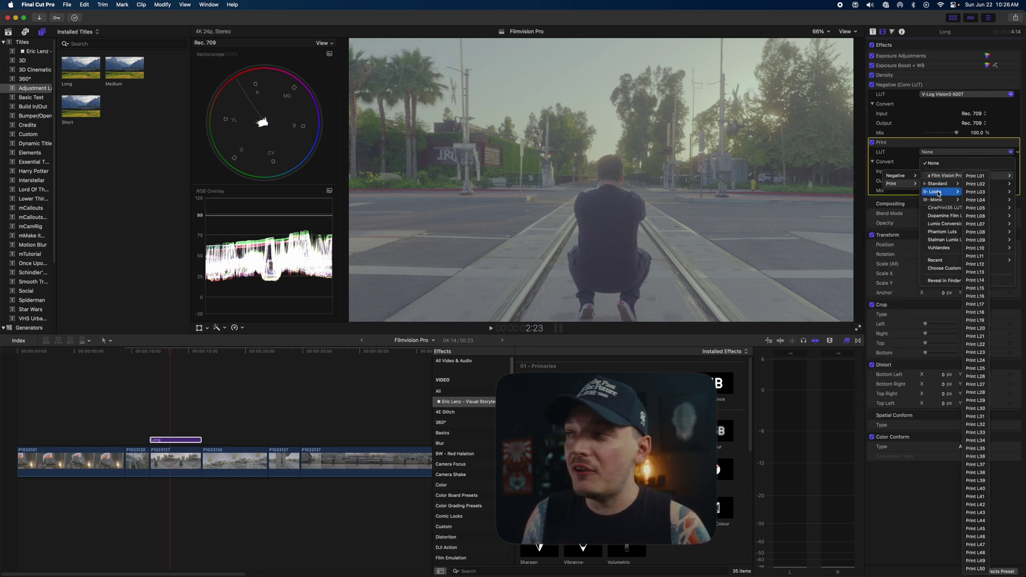
left_click(975, 175)
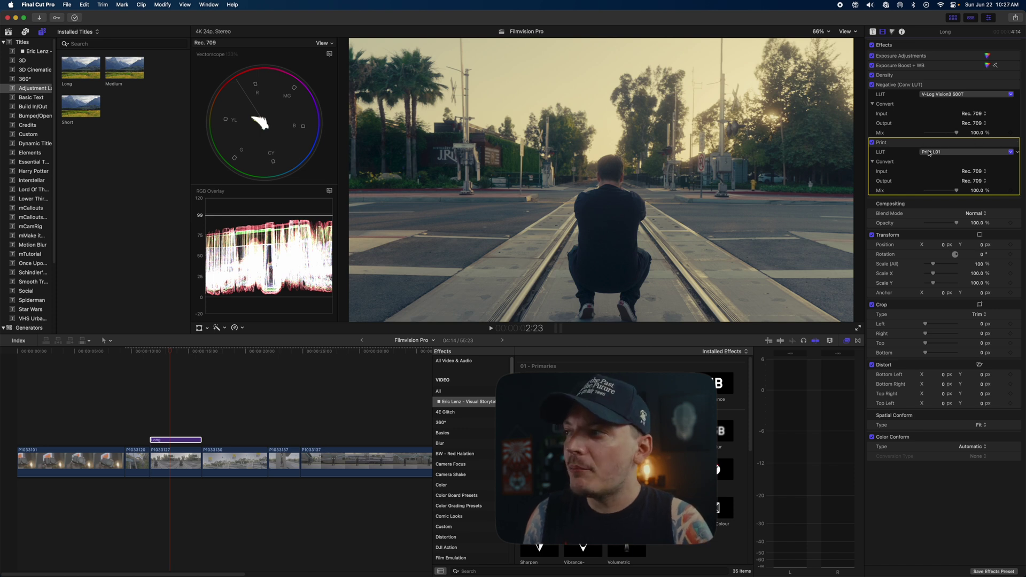
left_click(930, 153)
mouse_move(941, 175)
mouse_move(894, 184)
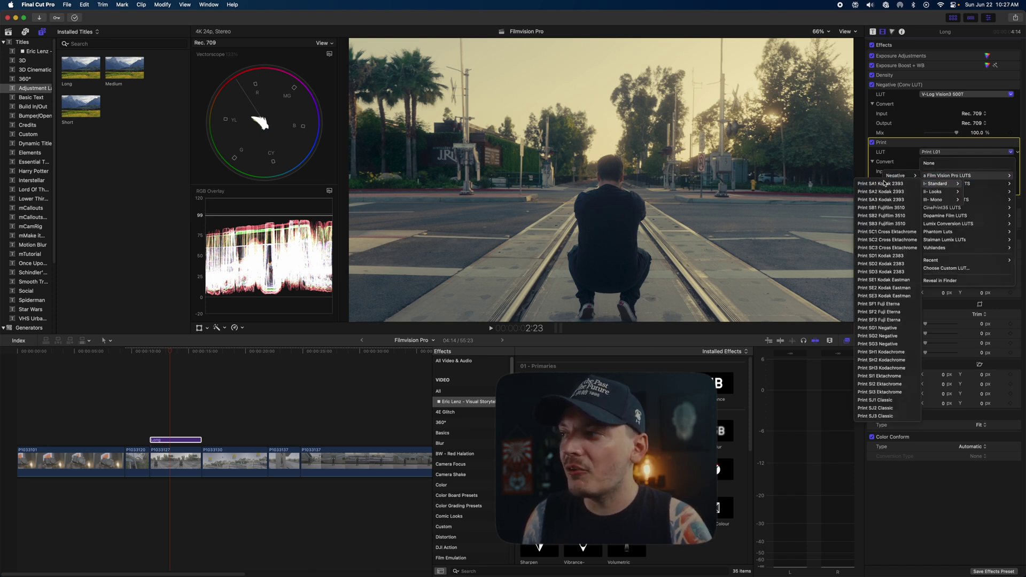
left_click(884, 183)
left_click(916, 86)
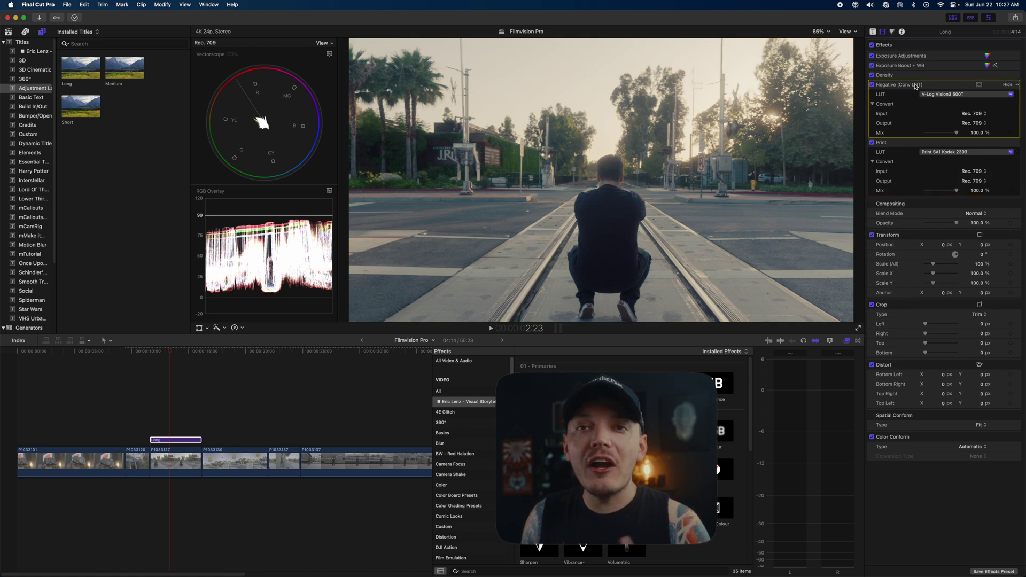
- Raise the Density effect's Global value to about 79.45, then collapse the effect
left_click(925, 75)
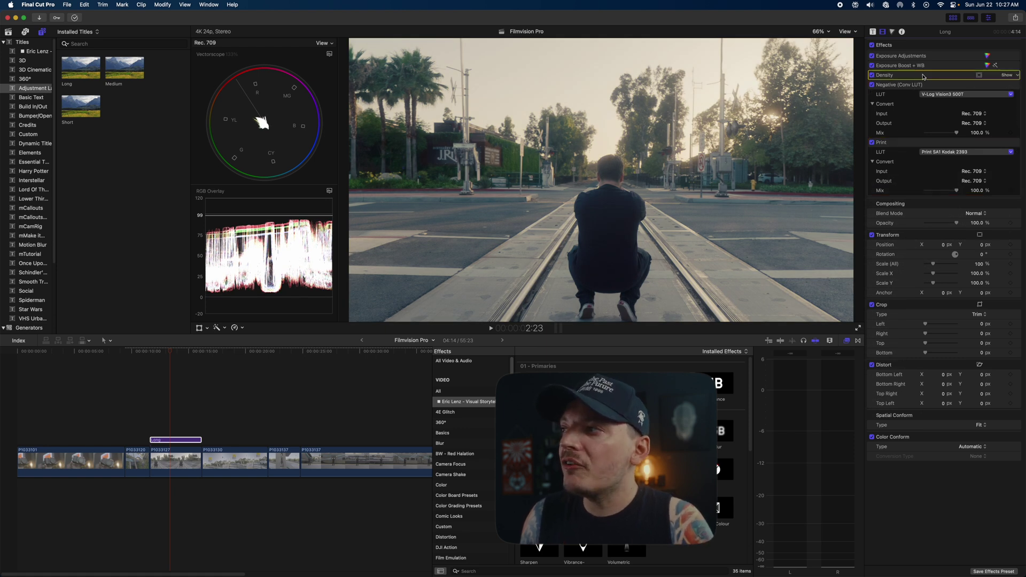
left_click(1007, 76)
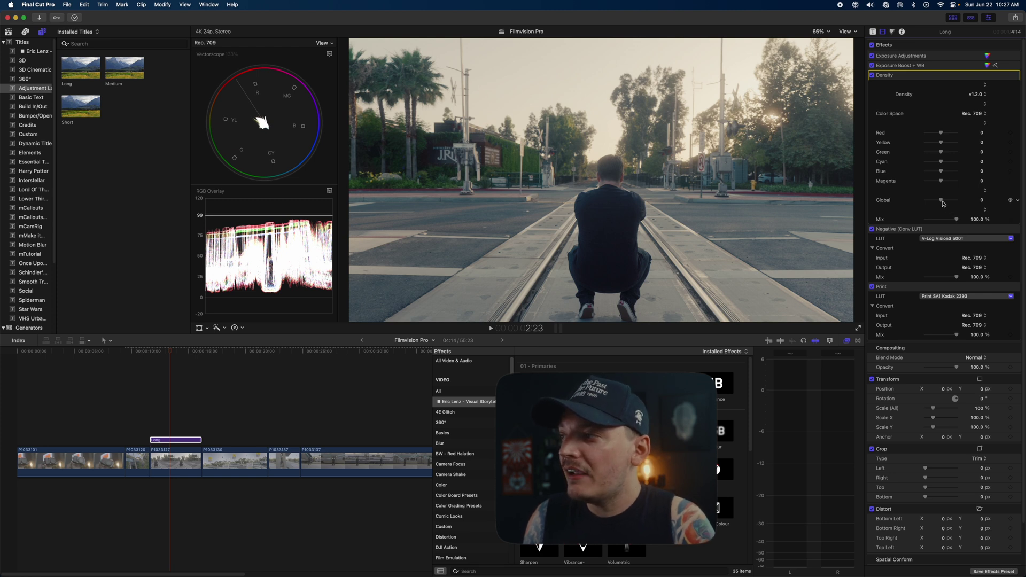
left_click_drag(940, 201, 943, 203)
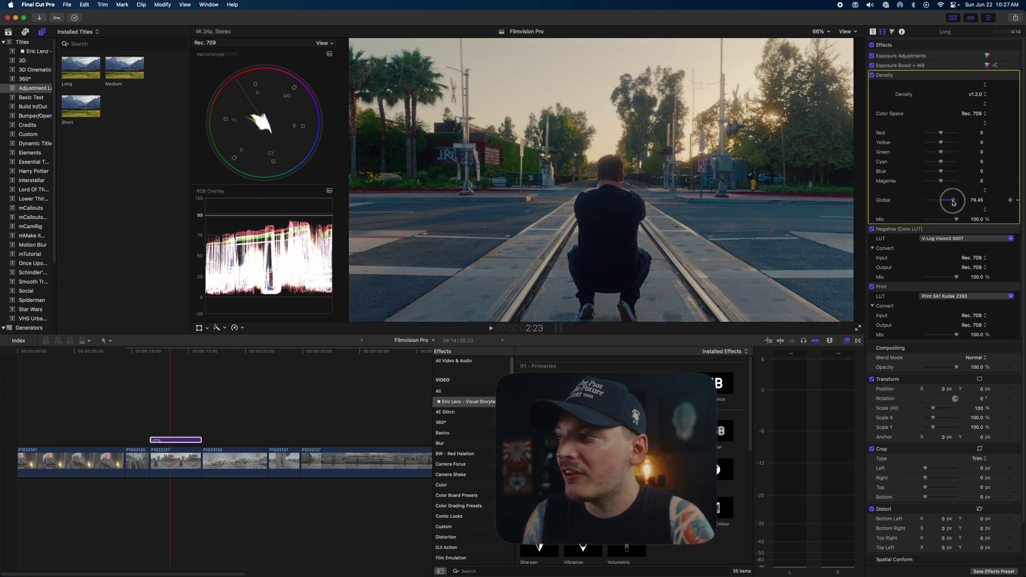
double_click(896, 76)
left_click(986, 57)
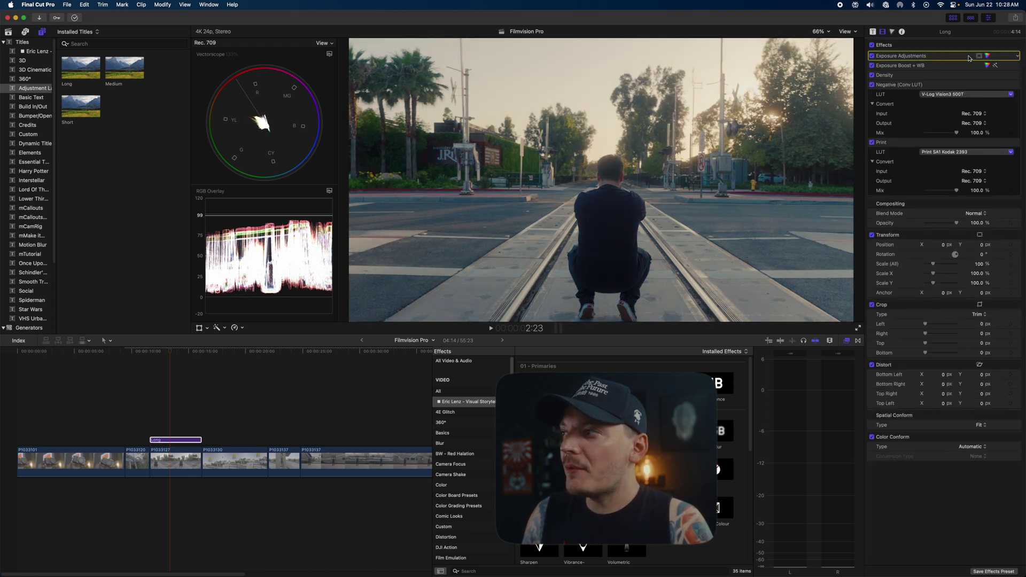
- Drag the Exposure Adjustments pucks to adjust shadows and darken midtones and highlights
left_click(986, 56)
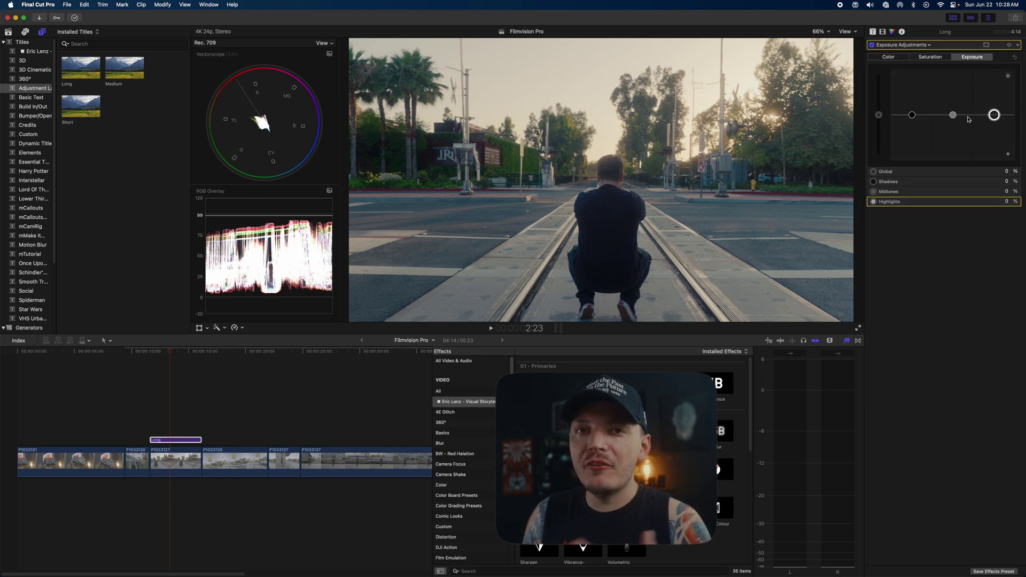
left_click_drag(912, 115, 948, 138)
mouse_move(994, 115)
left_mouse_down()
mouse_move(953, 134)
mouse_move(993, 118)
left_mouse_up()
left_click_drag(953, 134, 952, 135)
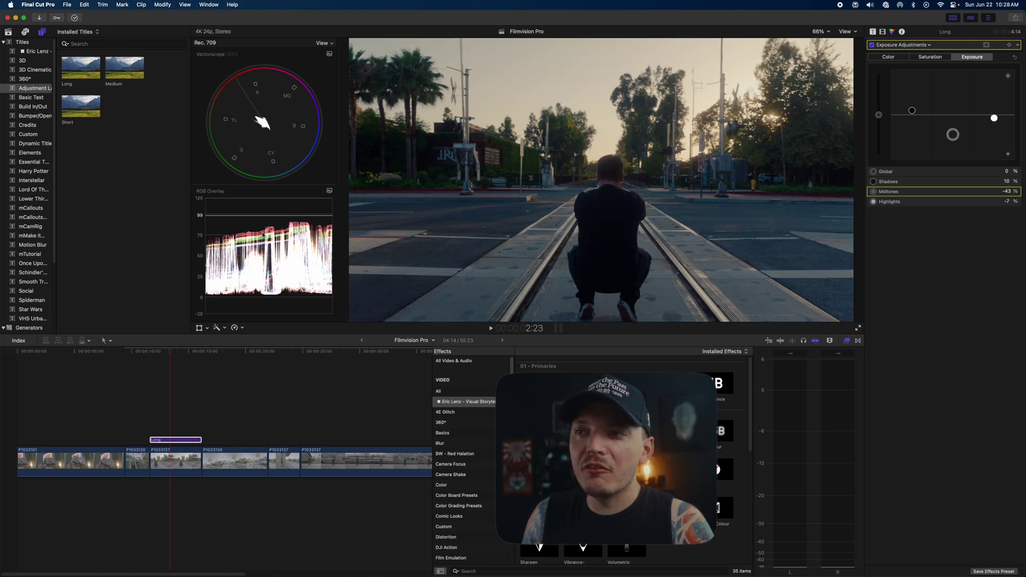
- Switch the video scope display to RGB Parade
left_click(328, 192)
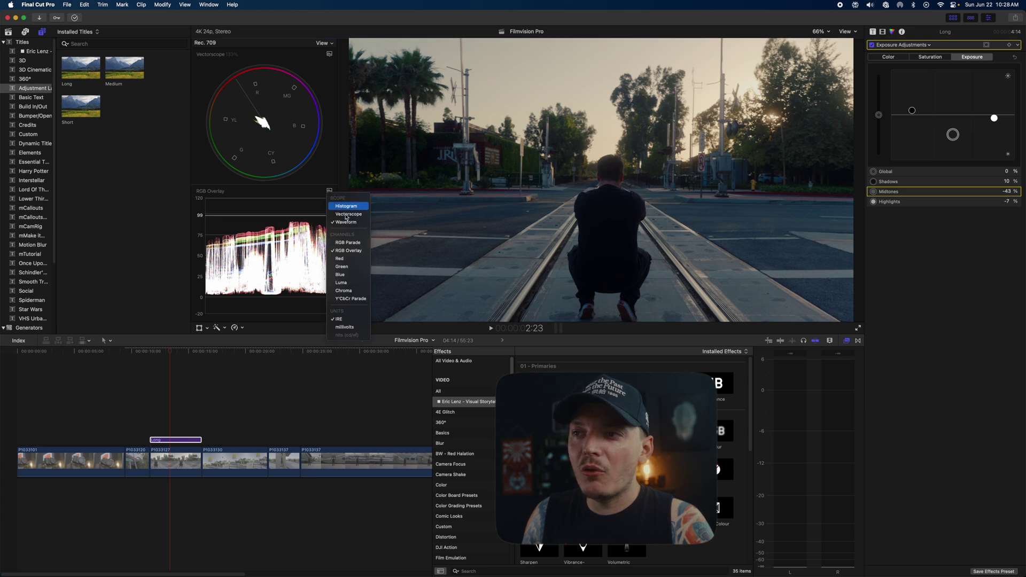
left_click(356, 243)
left_click(329, 191)
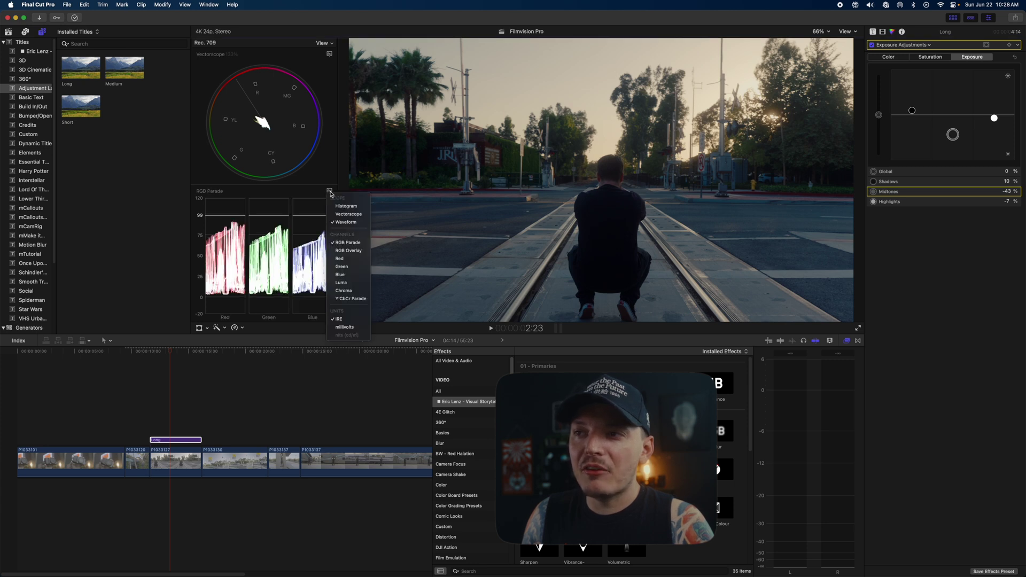
left_click(347, 222)
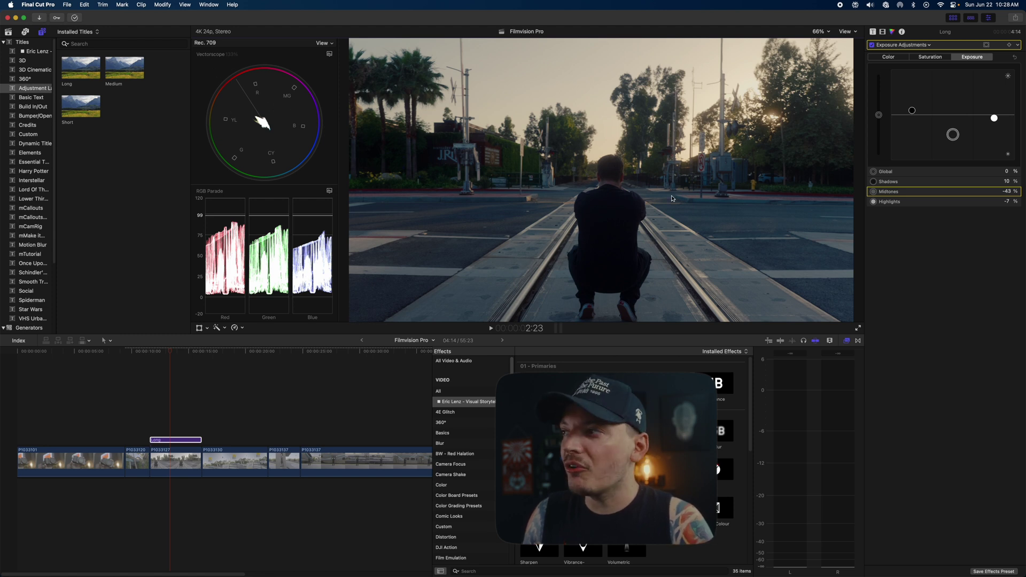
- Fine-tune exposure to Shadows 8%, Midtones -43% and Highlights -5%
left_click_drag(912, 110, 912, 112)
left_click_drag(994, 118, 993, 117)
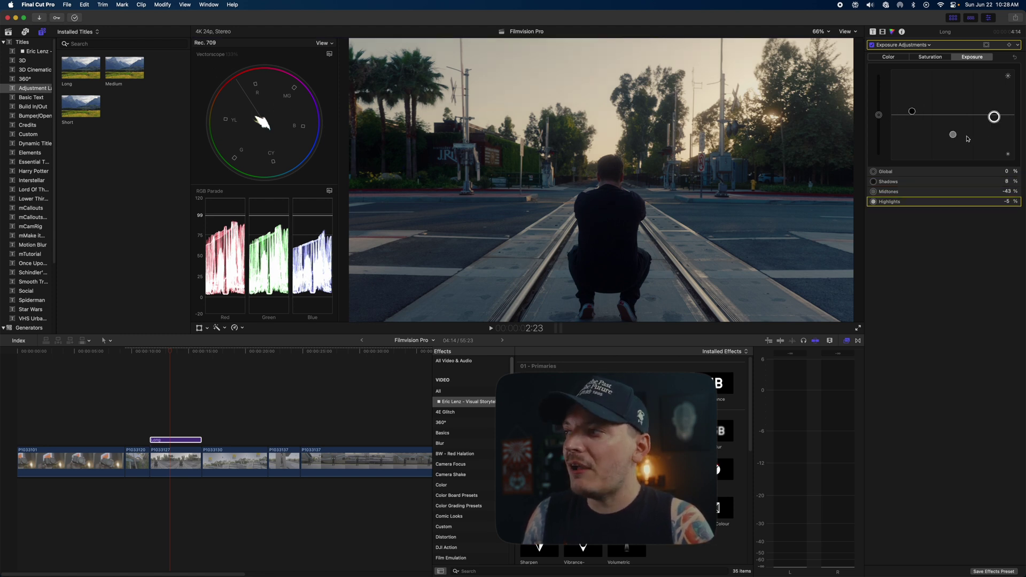
left_click(958, 138)
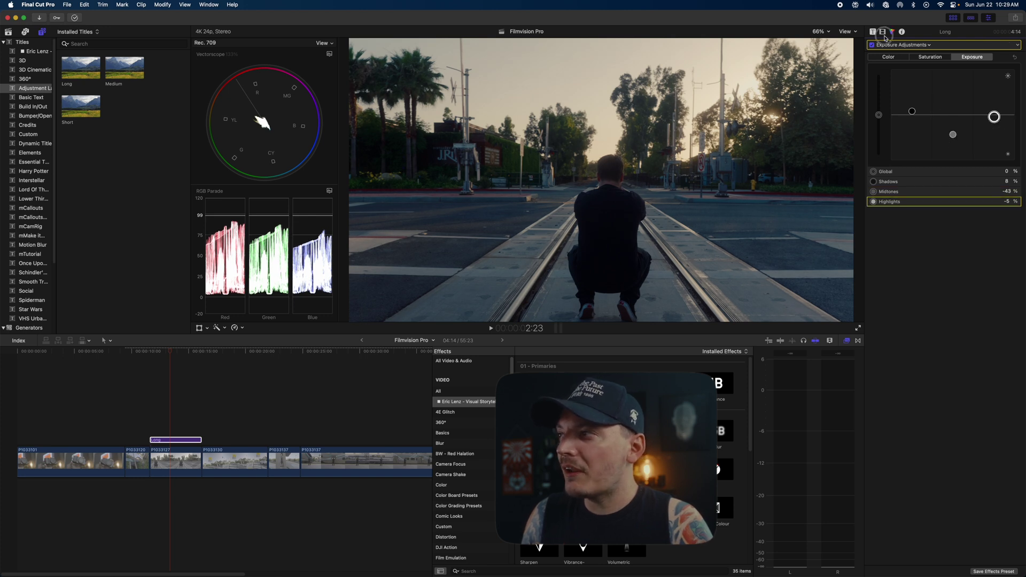
- Check the Negative (Conv LUT) effect's LUT list, then return to Exposure Adjustments
left_click(882, 32)
left_click(931, 85)
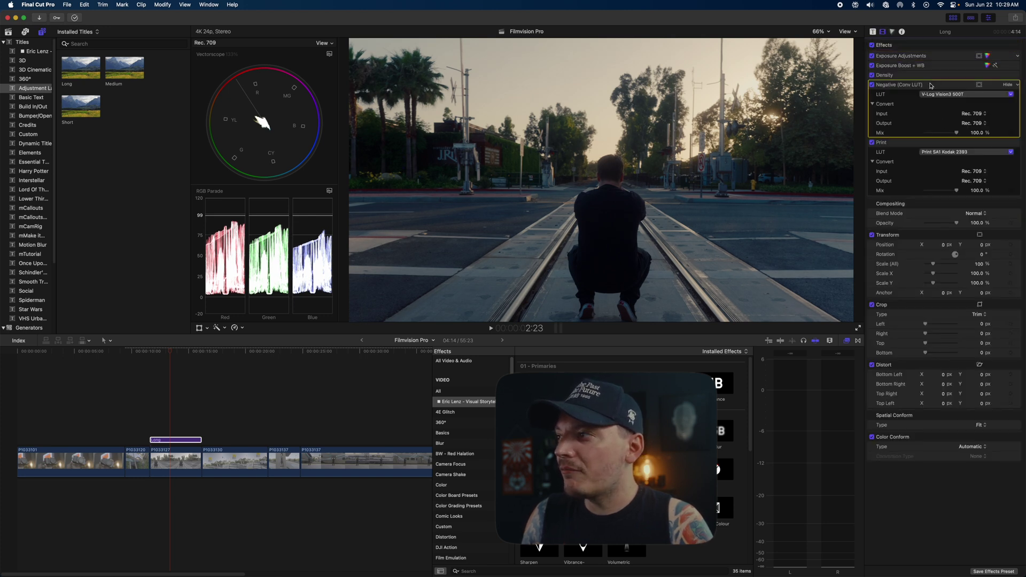
left_click(943, 95)
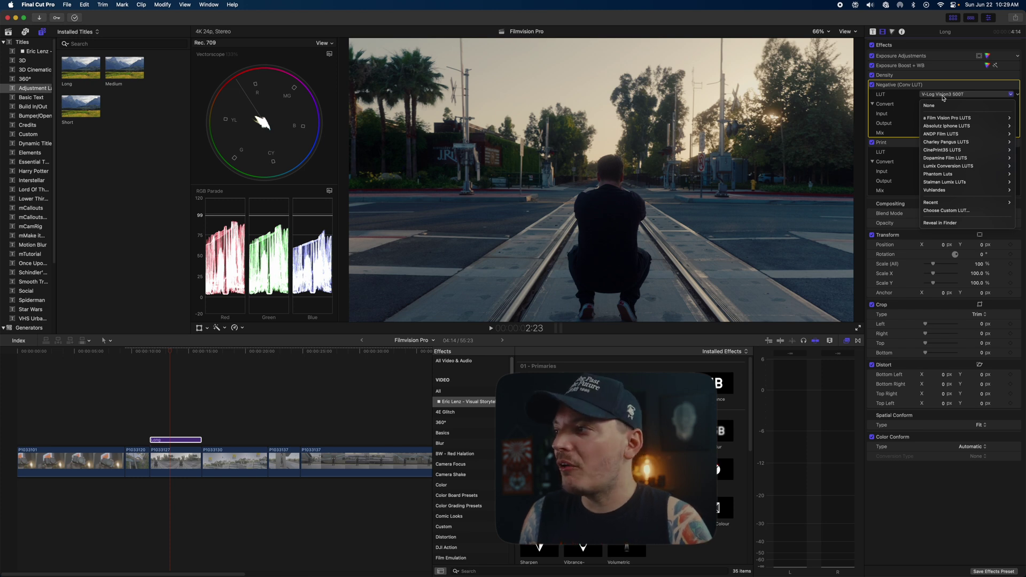
left_click(955, 61)
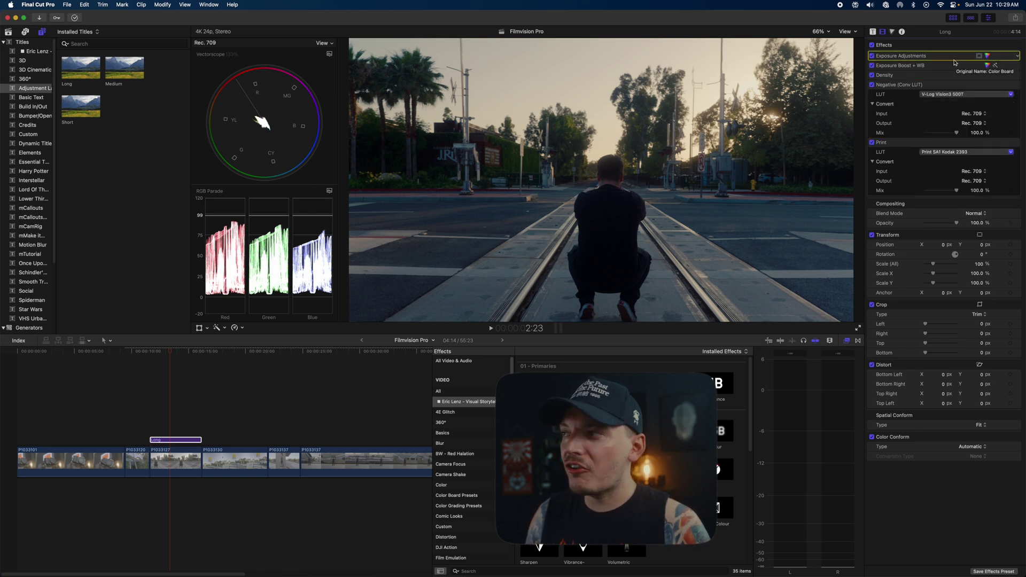
- Set Exposure Boost + WB: Contrast 37, Highlights -71, Black Point 8, Shadows 20, Saturation 19, Midtones Warmth 5
left_click(982, 66)
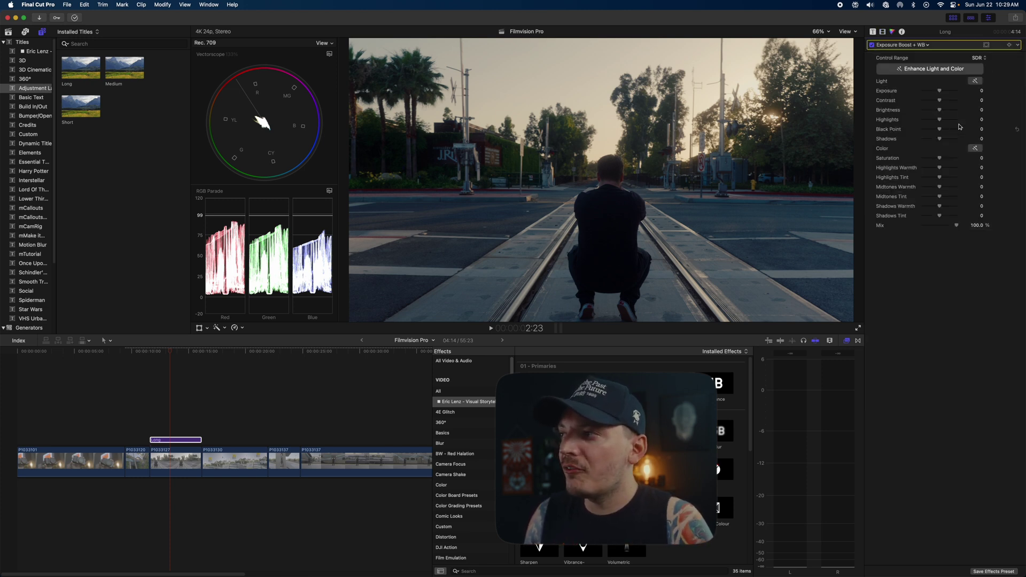
left_click_drag(940, 100, 926, 120)
left_click_drag(940, 158, 946, 102)
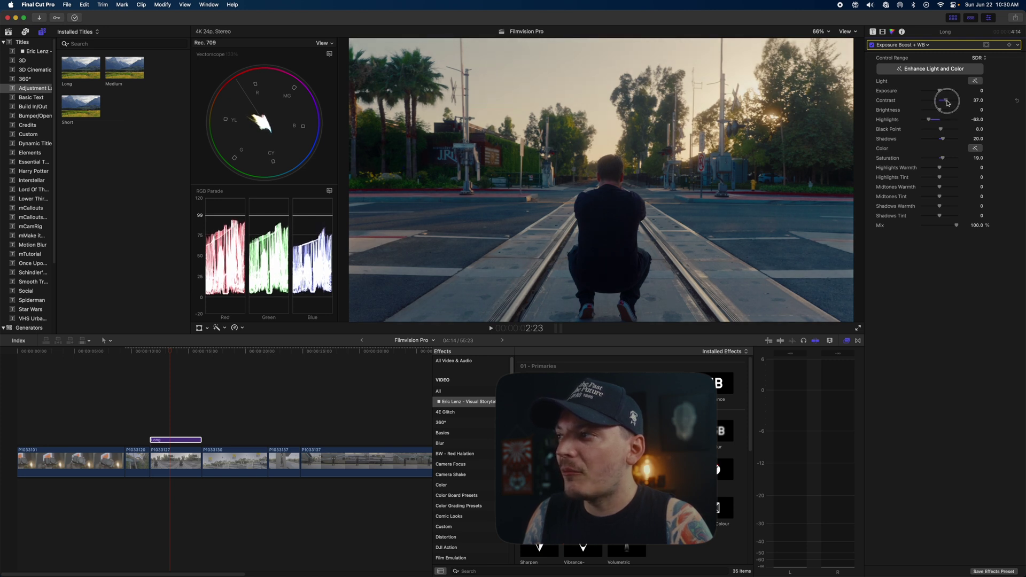
left_click_drag(930, 120, 928, 119)
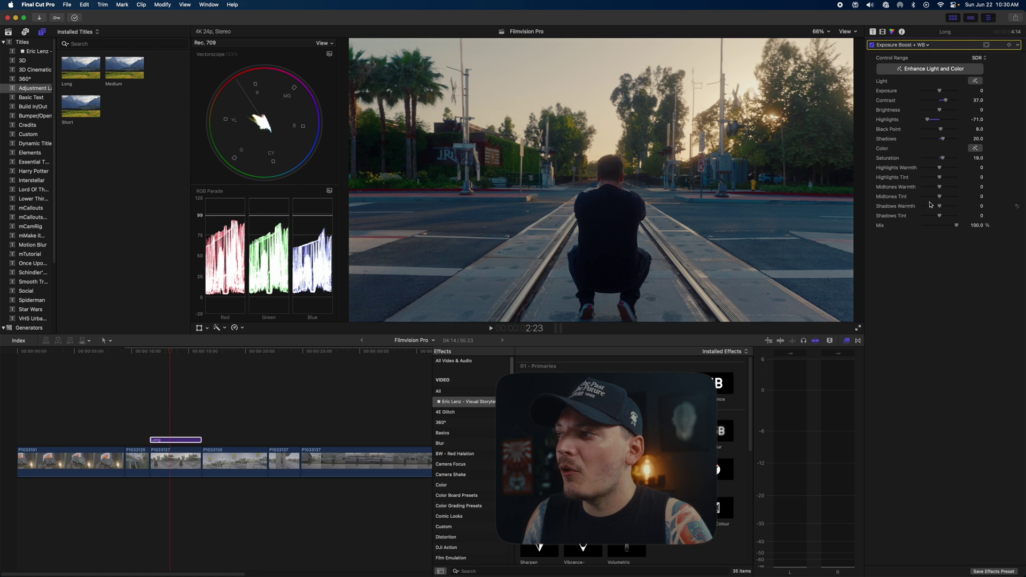
left_click_drag(939, 187, 941, 189)
left_click(899, 46)
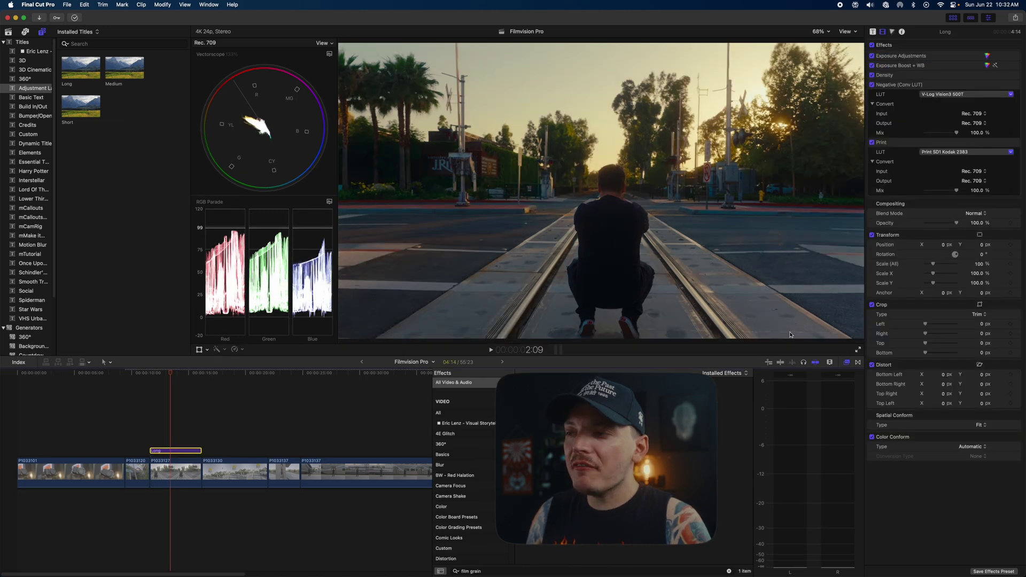
- Add Film Grain and Red Halation, found by searching 'halation', to the Long adjustment layer
left_click_drag(593, 470, 176, 452)
triple_click(505, 571)
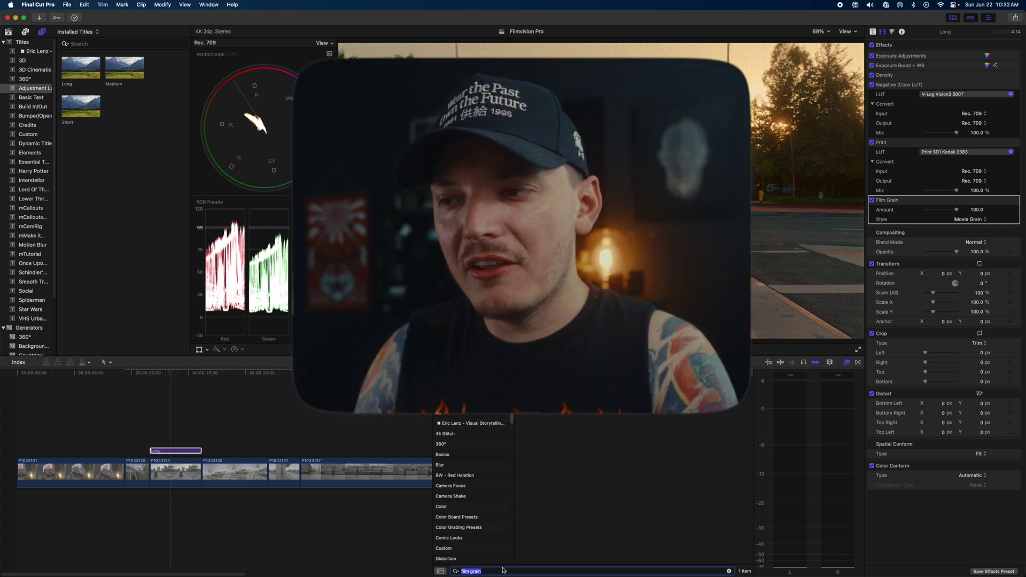
type("halation")
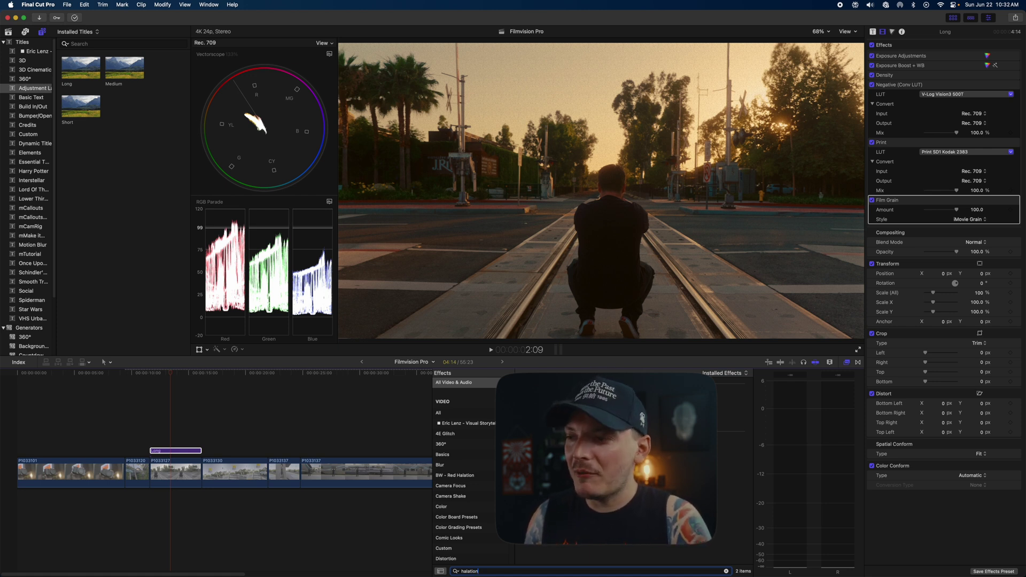
left_click_drag(534, 412, 179, 451)
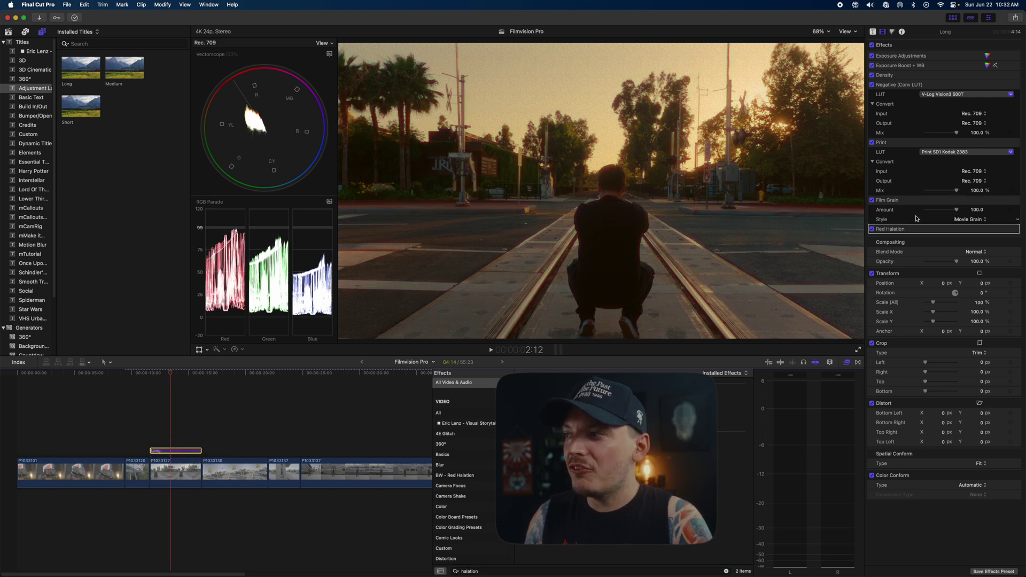
left_click(1002, 230)
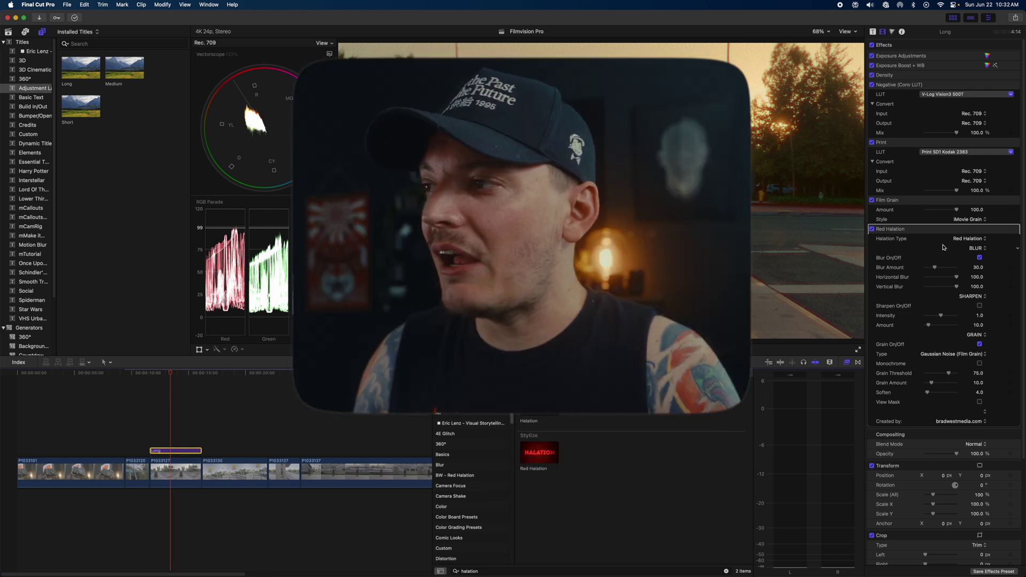
- Set Film Grain to Realistic Grain at amount 35 and soften the Red Halation blur
left_click_drag(935, 267, 929, 270)
left_click(919, 205)
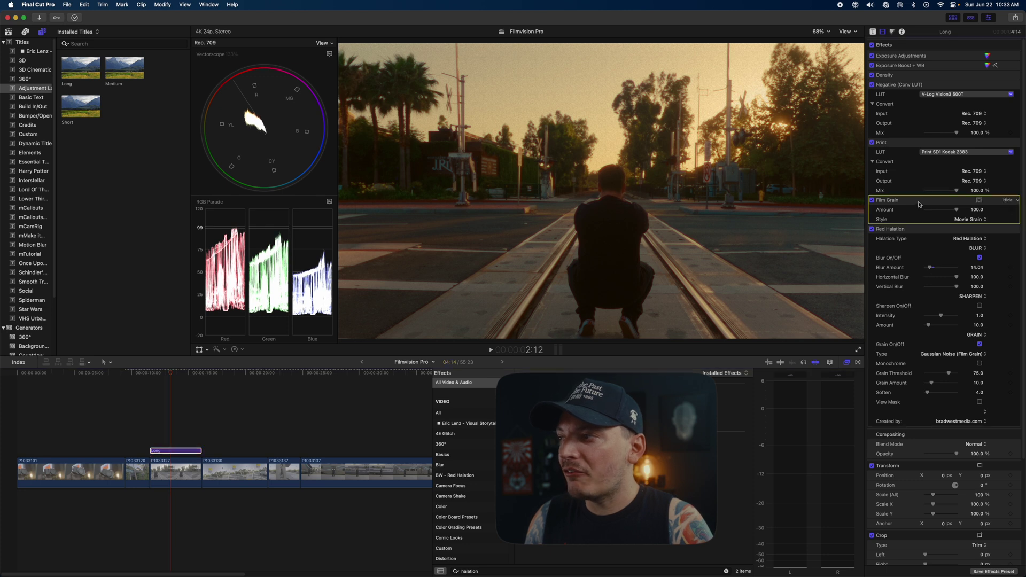
left_click(978, 221)
left_click(974, 229)
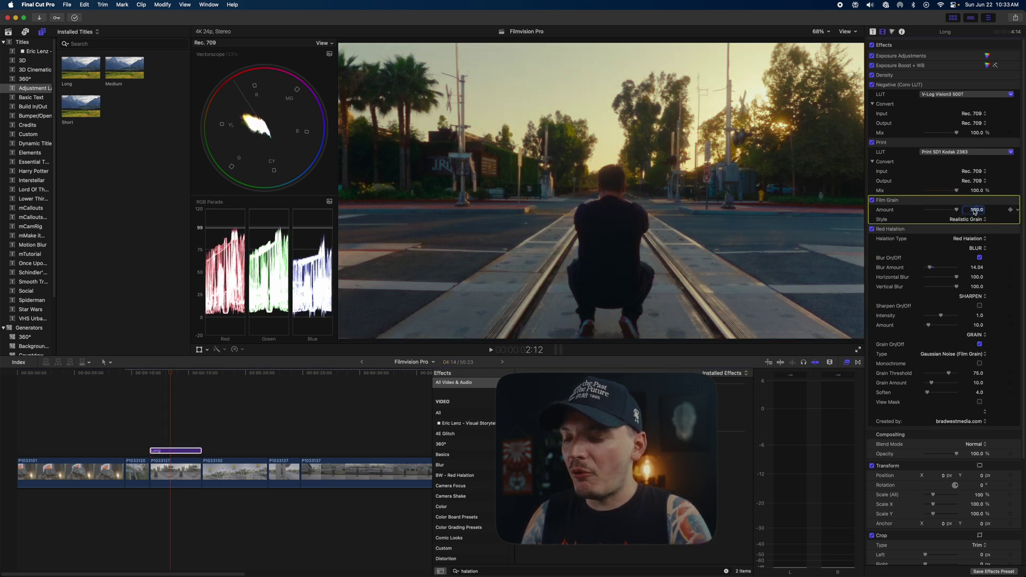
key("Return")
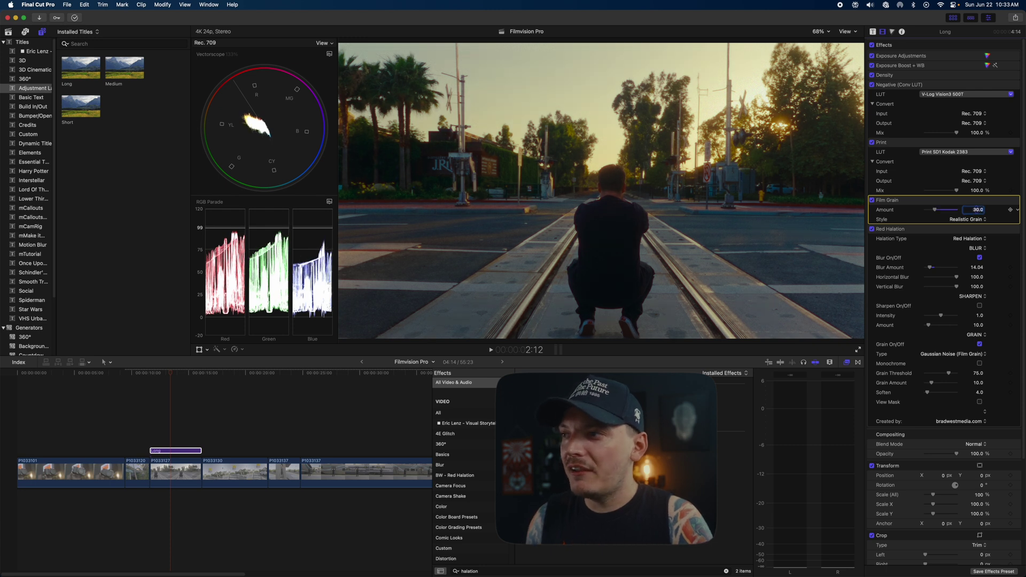
type("35")
key("Return")
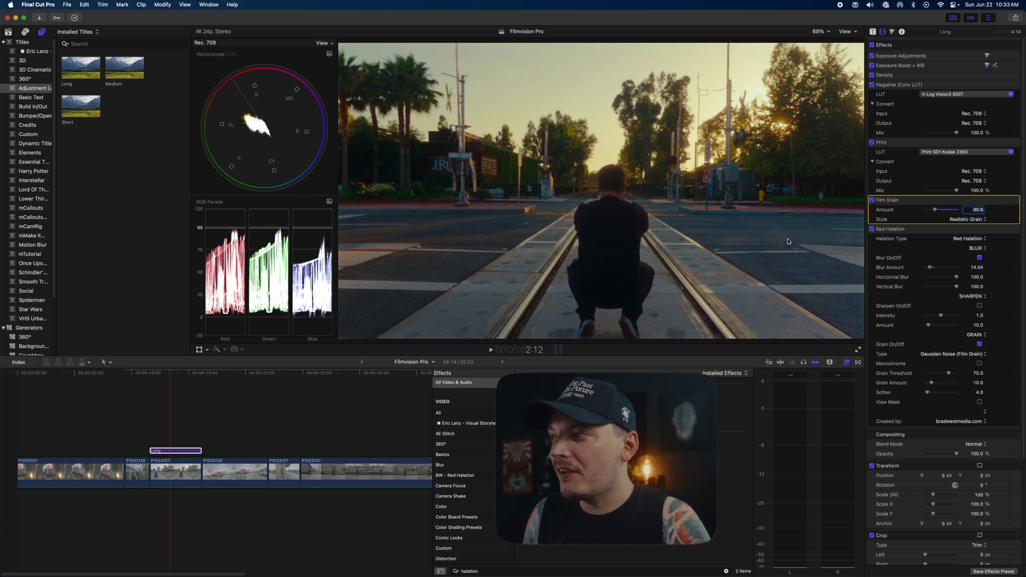
mouse_move(933, 270)
left_mouse_down()
mouse_move(922, 270)
mouse_move(948, 269)
left_mouse_up()
left_click(185, 408)
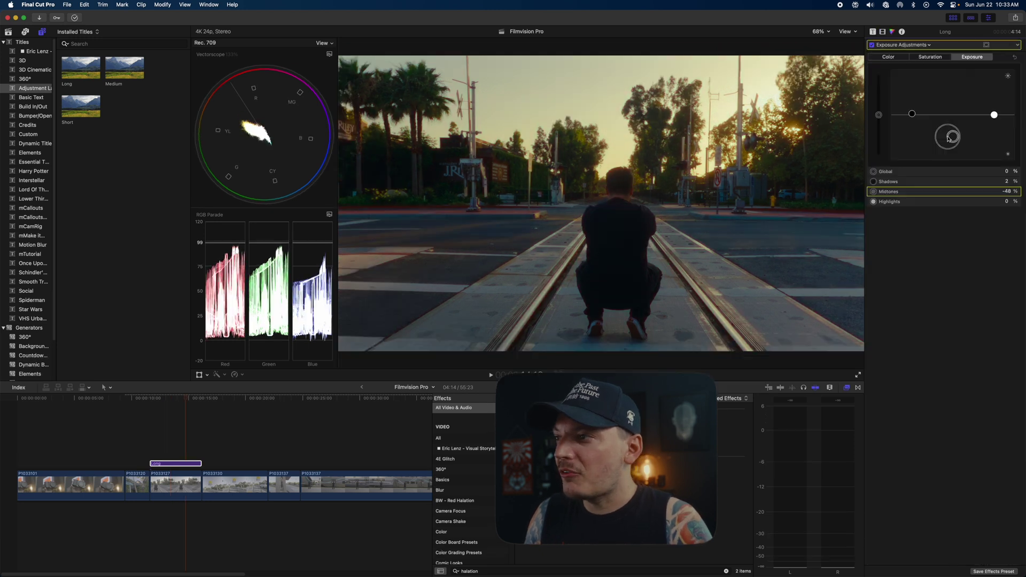
- Move the Long adjustment layer aside and clear the 'halation' effects search
left_click(187, 465)
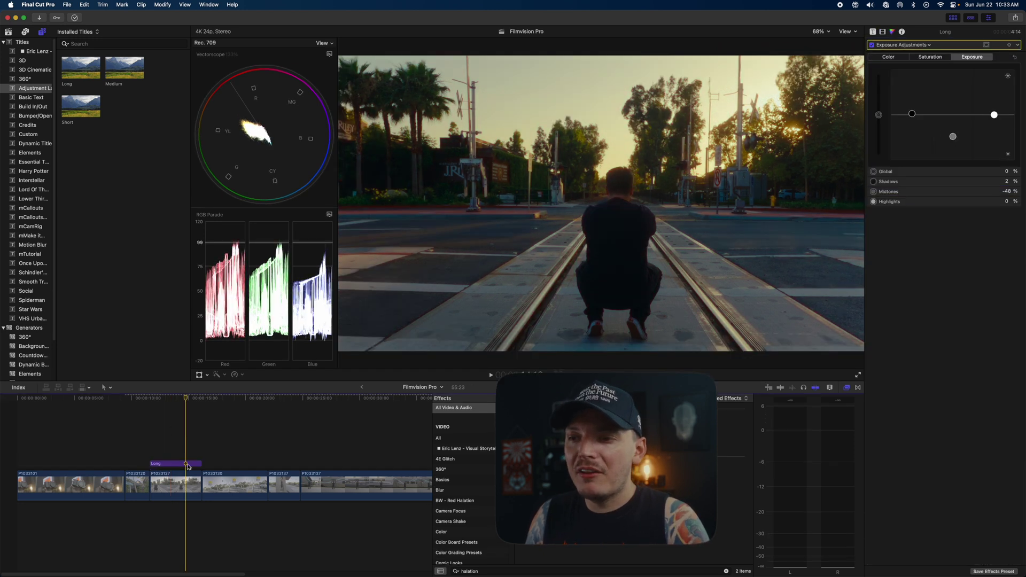
left_click_drag(193, 465, 172, 464)
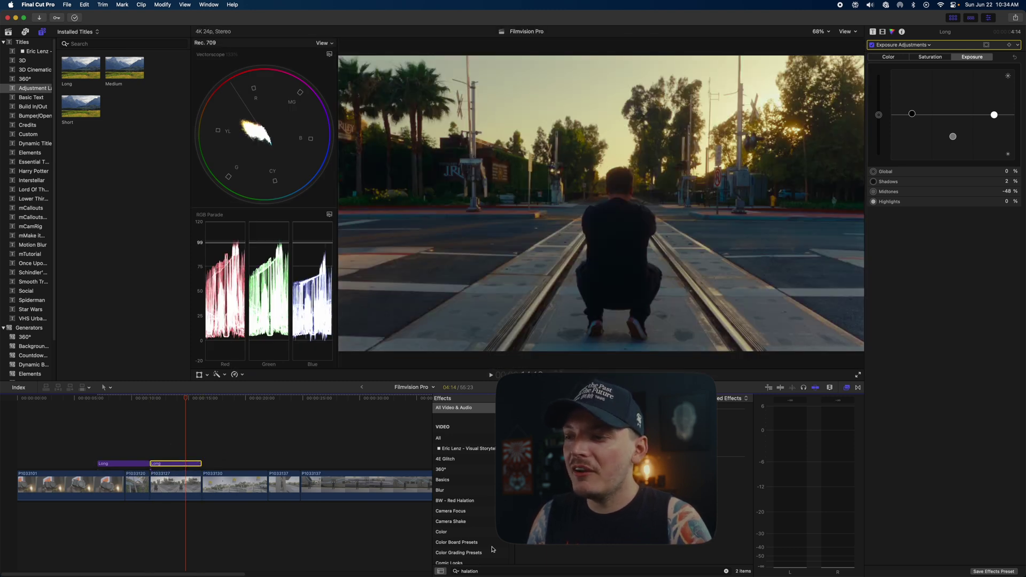
left_click(725, 572)
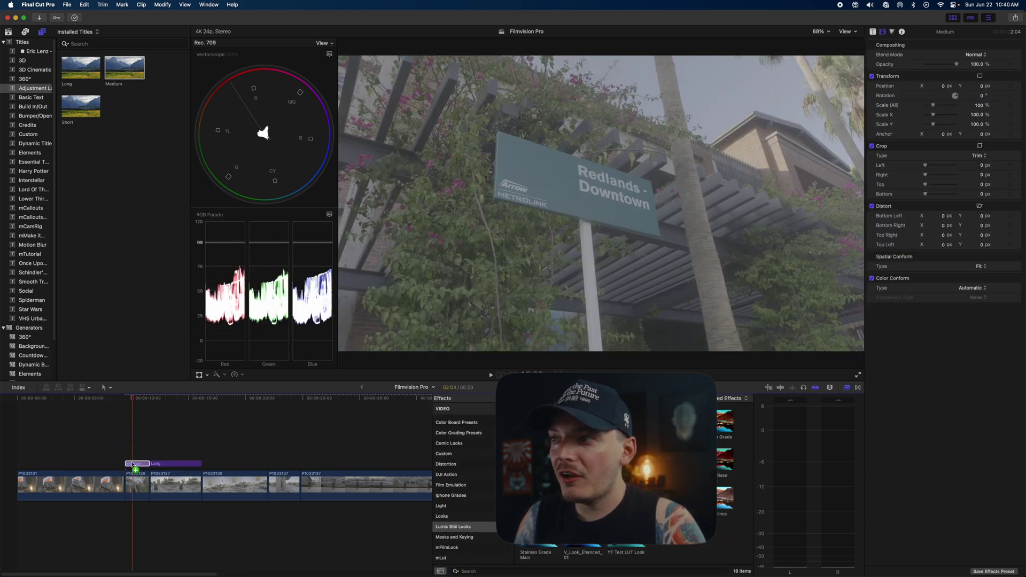
- Apply the saved film-look preset to the Medium layer and a new Long layer at the start
key("super+alt+v")
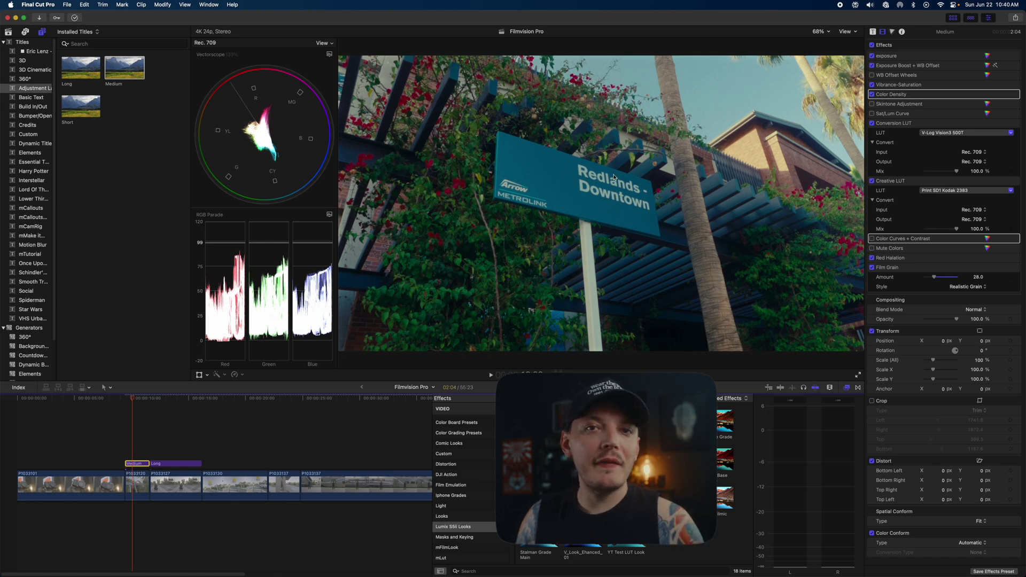
key("super+z")
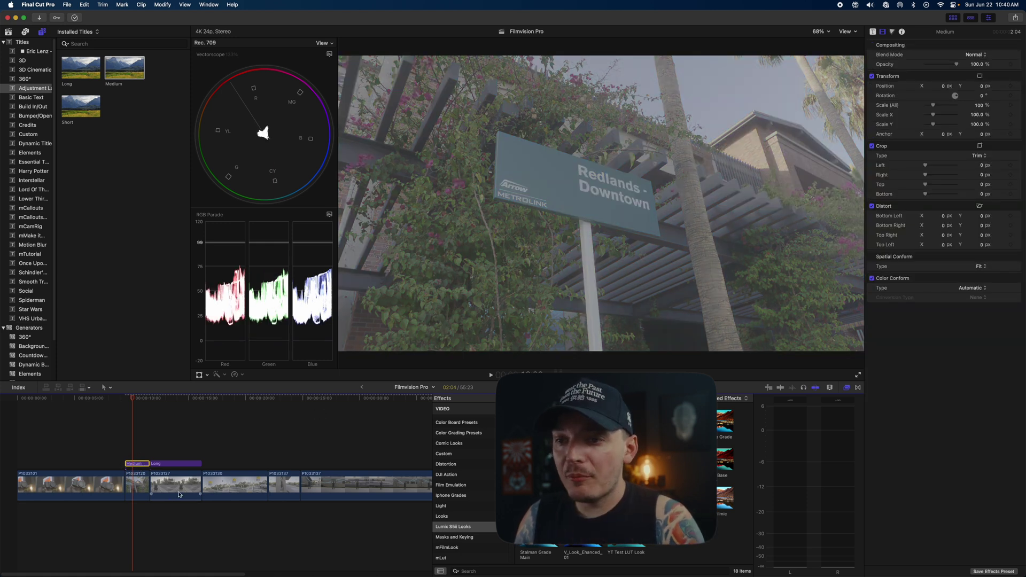
left_click_drag(725, 421, 152, 463)
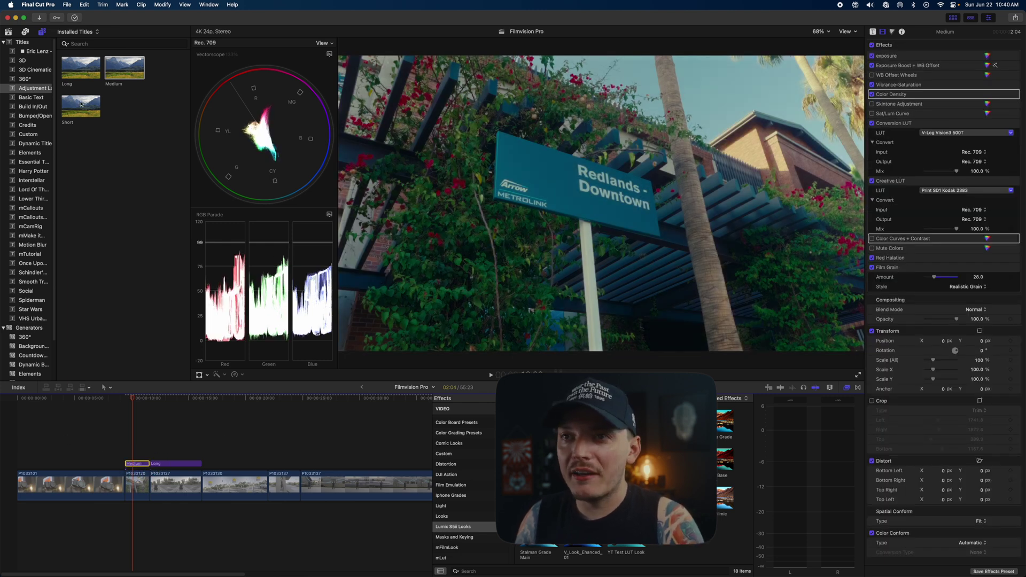
left_click_drag(81, 68, 32, 463)
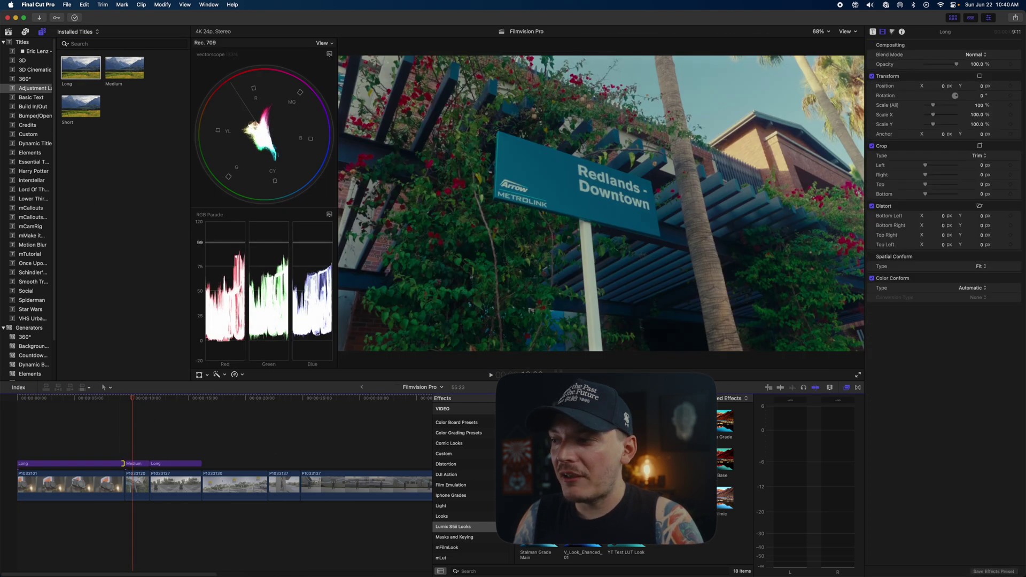
left_click_drag(725, 420, 43, 464)
left_click(49, 463)
- Raise Color Density Global to 28.32 and select the Long layer over the train shot
left_click(925, 85)
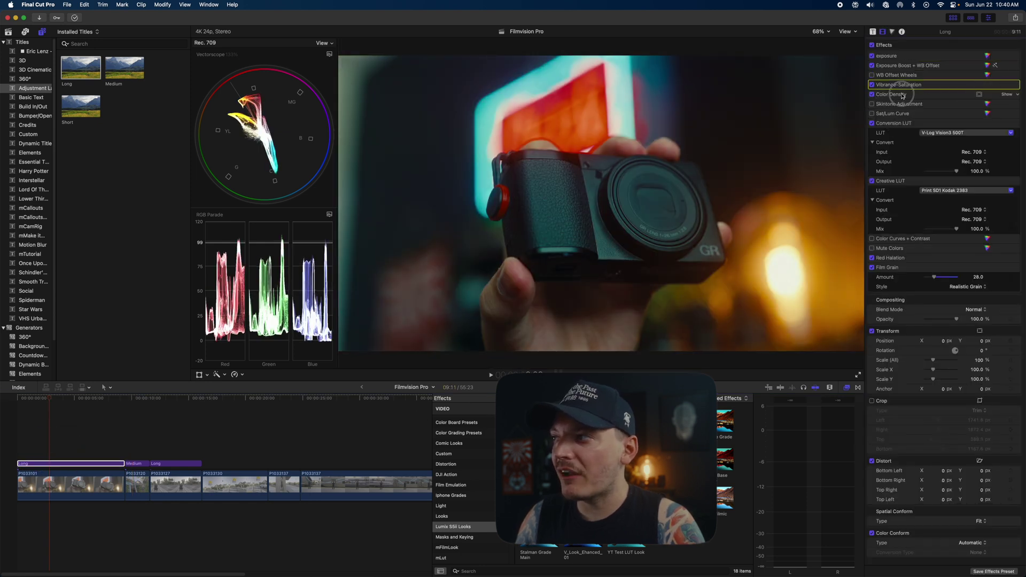
double_click(903, 95)
left_click_drag(944, 216, 947, 220)
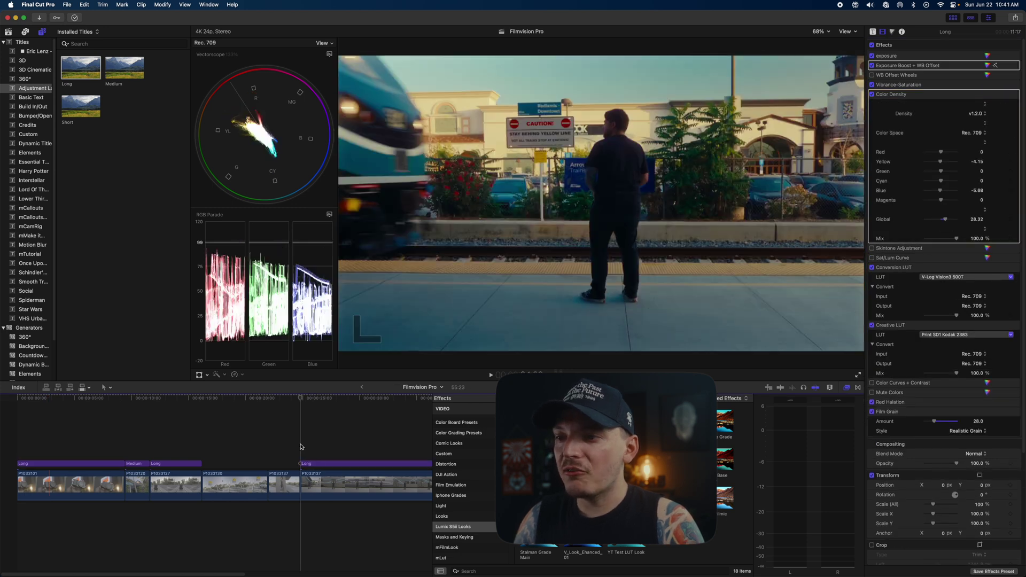
left_click(306, 463)
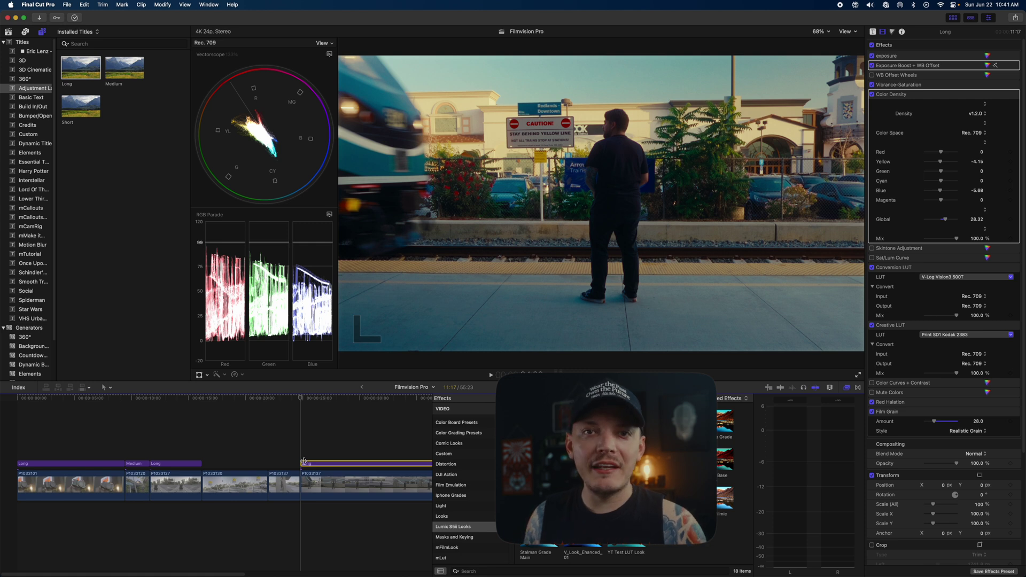
left_click(334, 415)
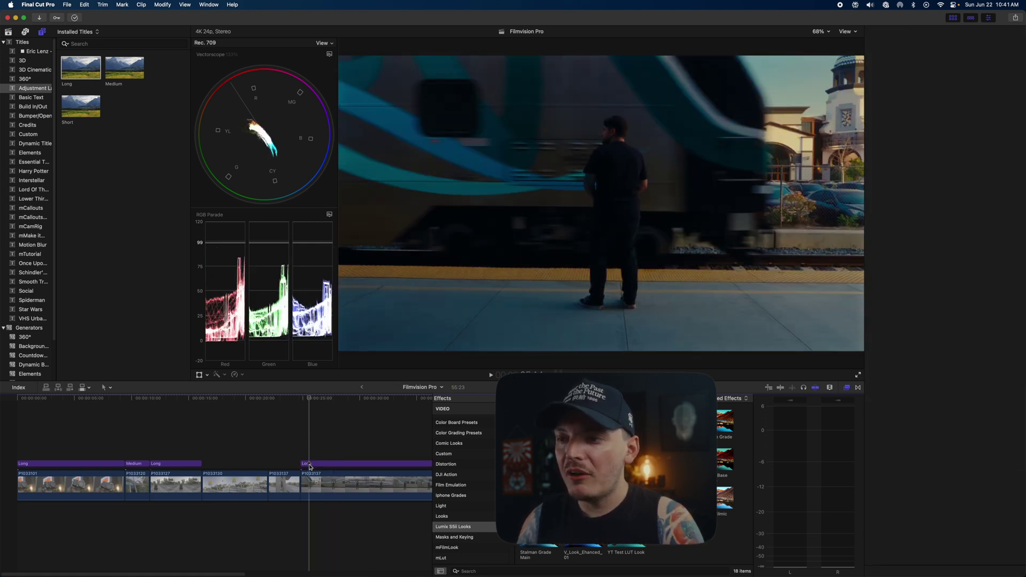
left_click(339, 443)
left_click(366, 465)
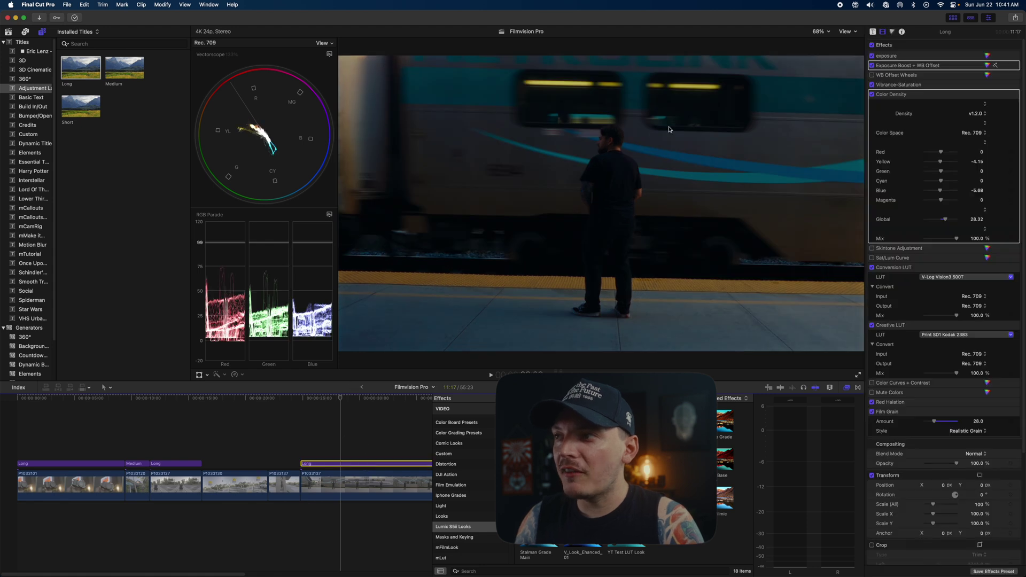
- On the train-shot layer, set Midtones Warmth to 7 and Color Density Global to 43.19, then play it back
left_click(987, 56)
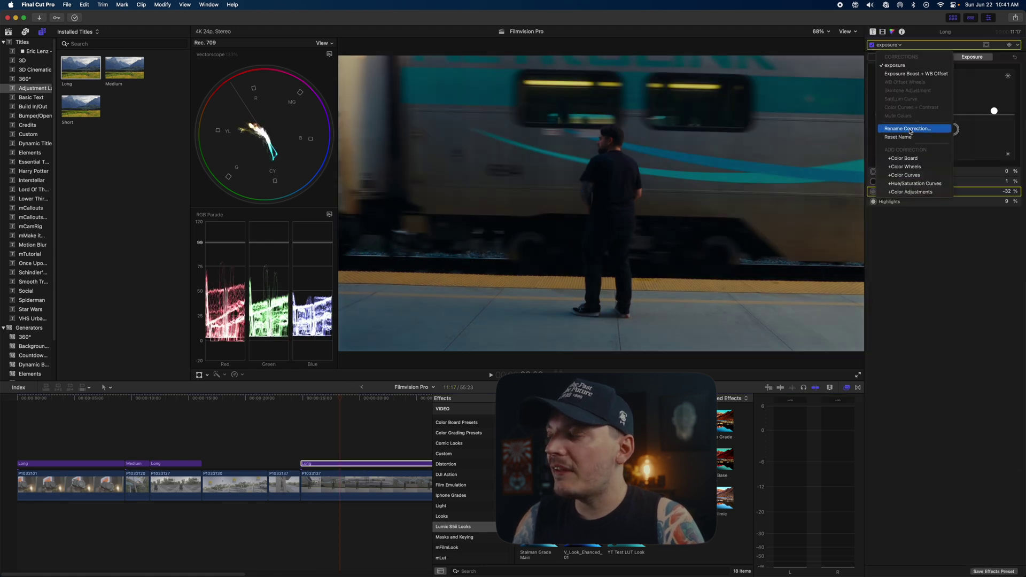
key("super+6")
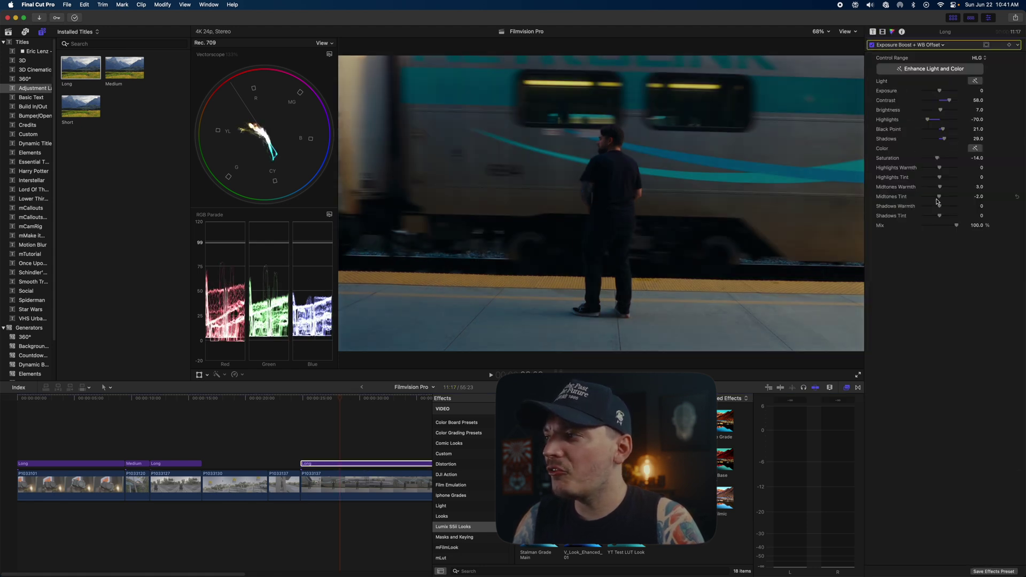
left_click_drag(941, 188, 941, 190)
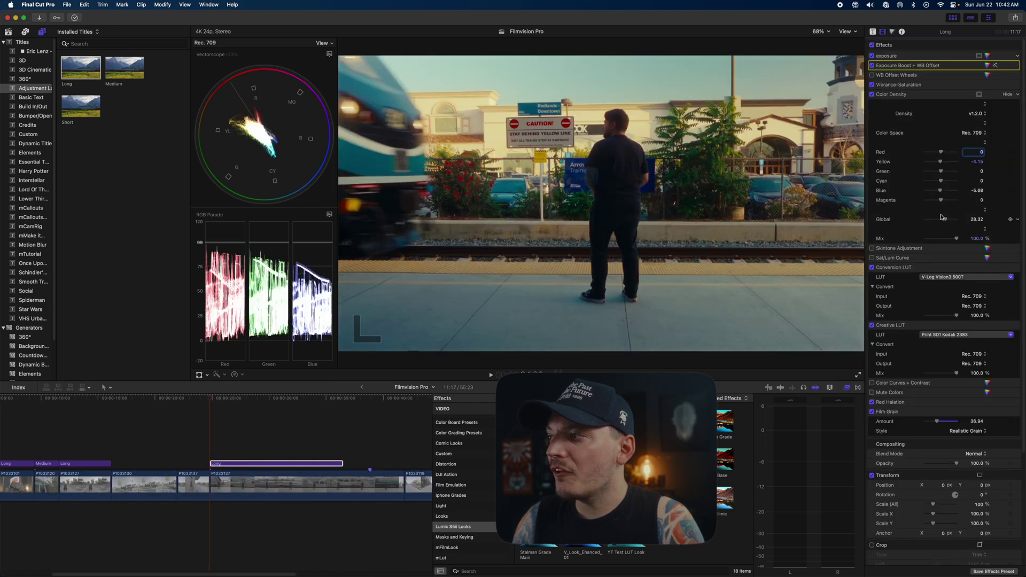
left_click_drag(946, 219, 947, 220)
key("space")
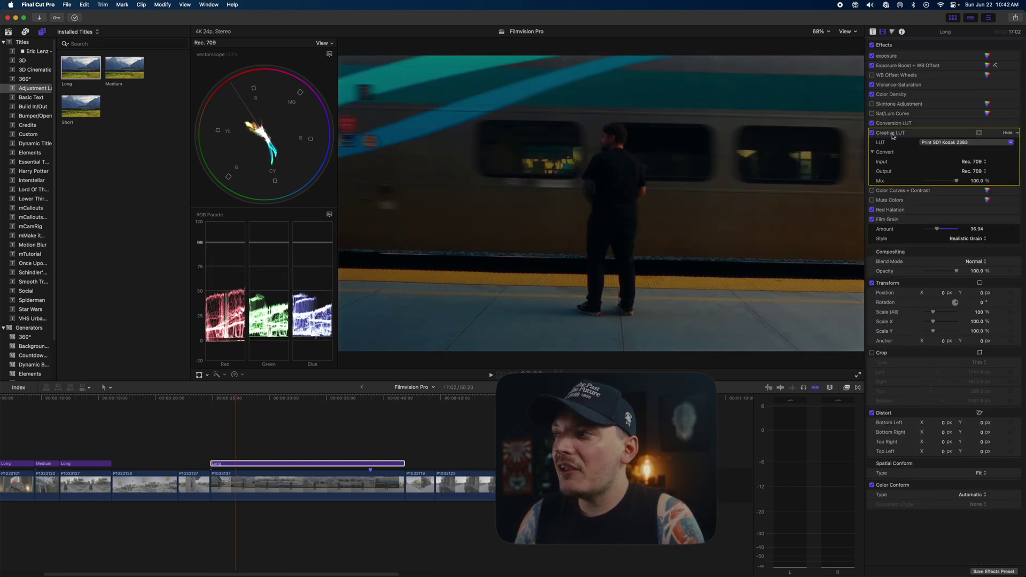
double_click(892, 134)
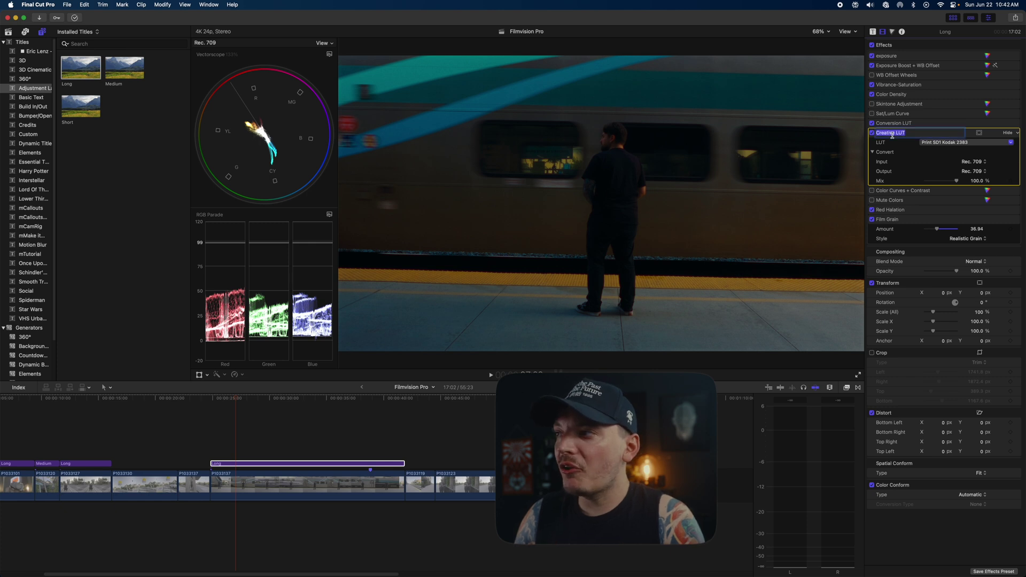
double_click(902, 123)
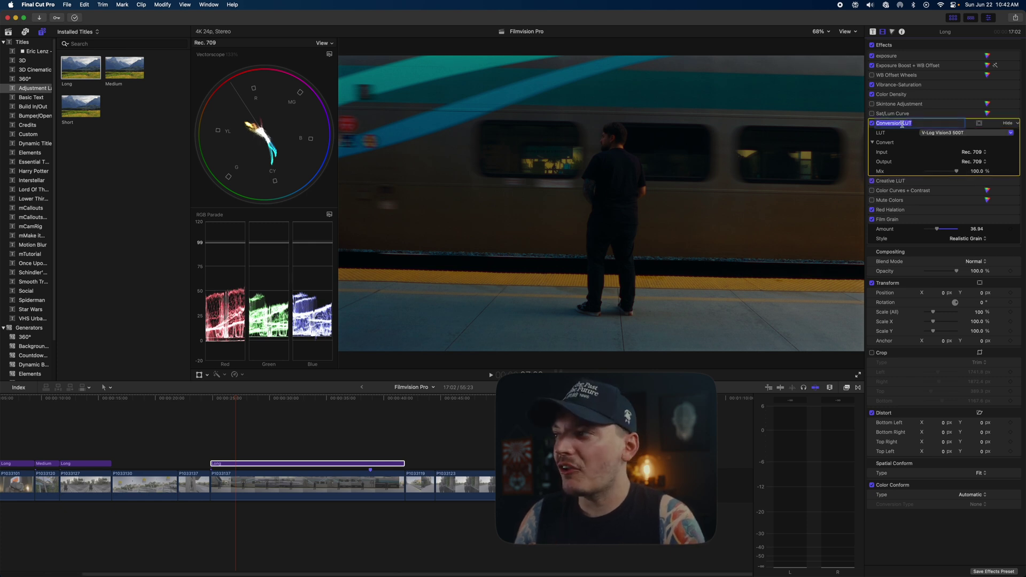
type("N")
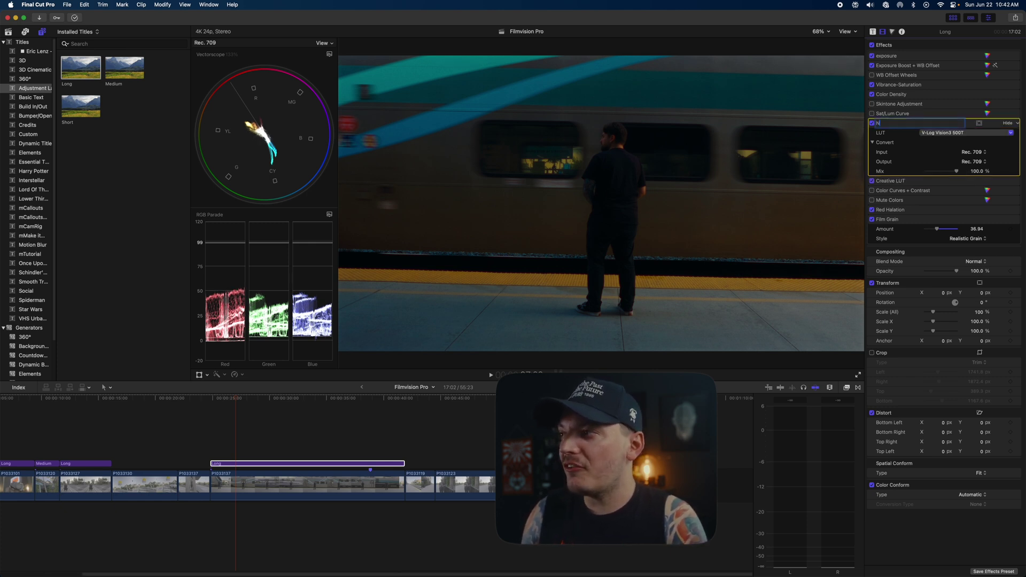
type("egative")
key("Return")
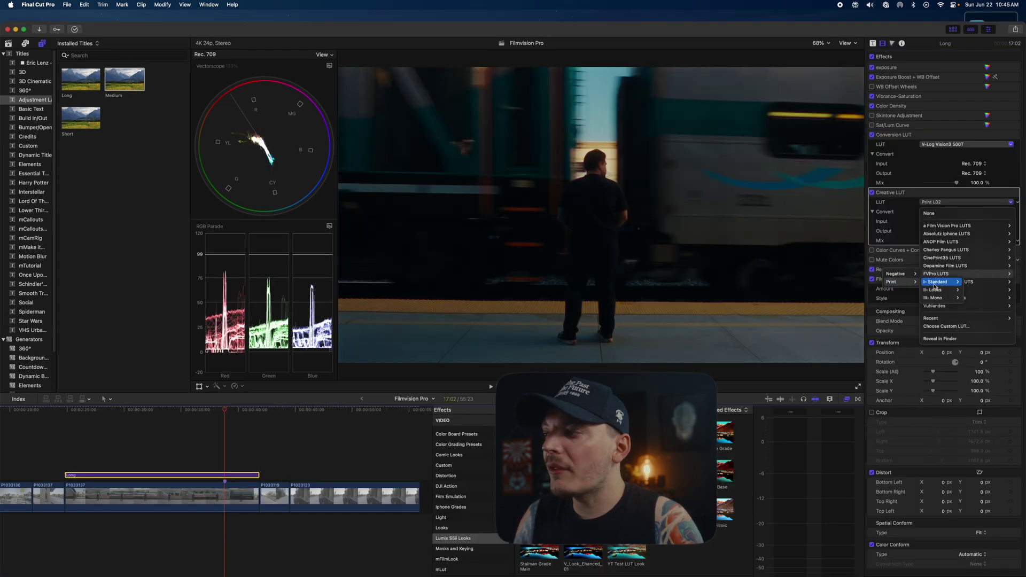
mouse_move(925, 283)
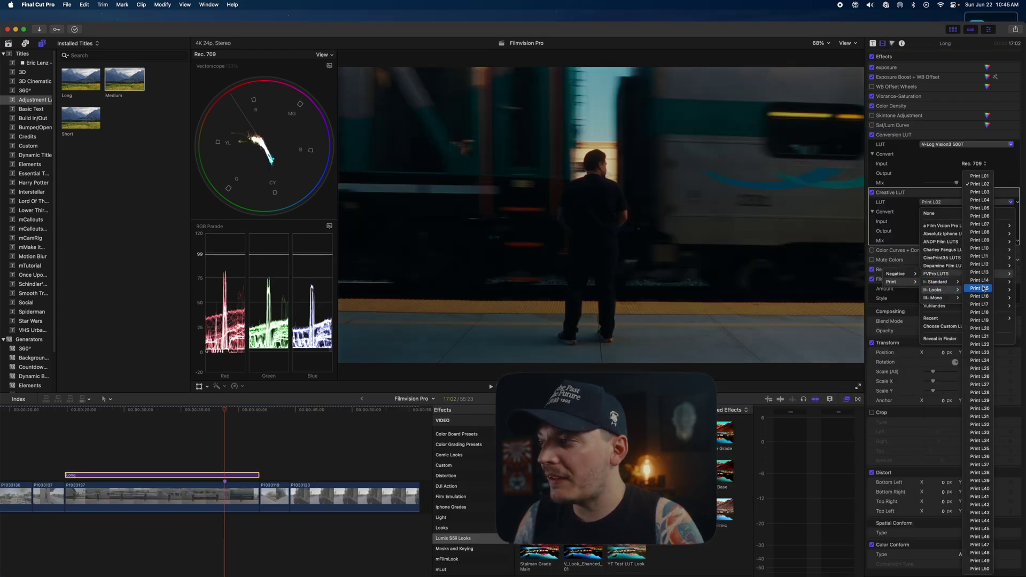
left_click(989, 309)
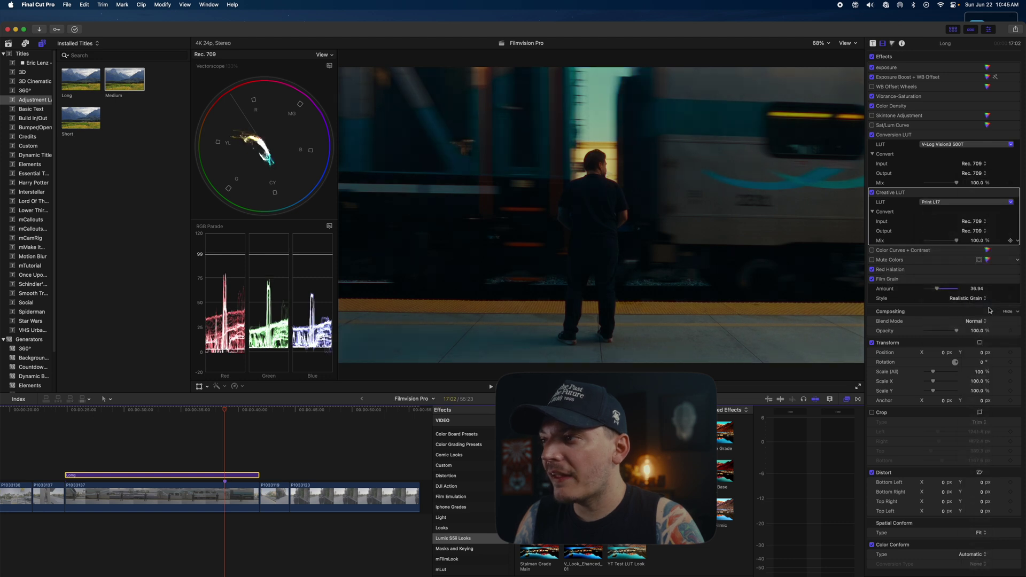